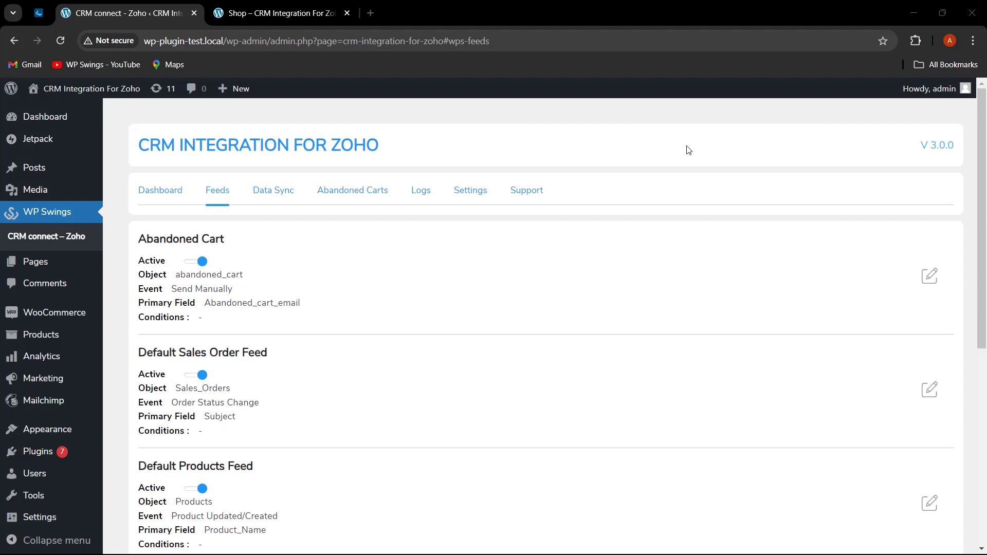
Add a new feed titled "Test Feed" and set its object to Contacts
scroll(571, 262, "down", 2)
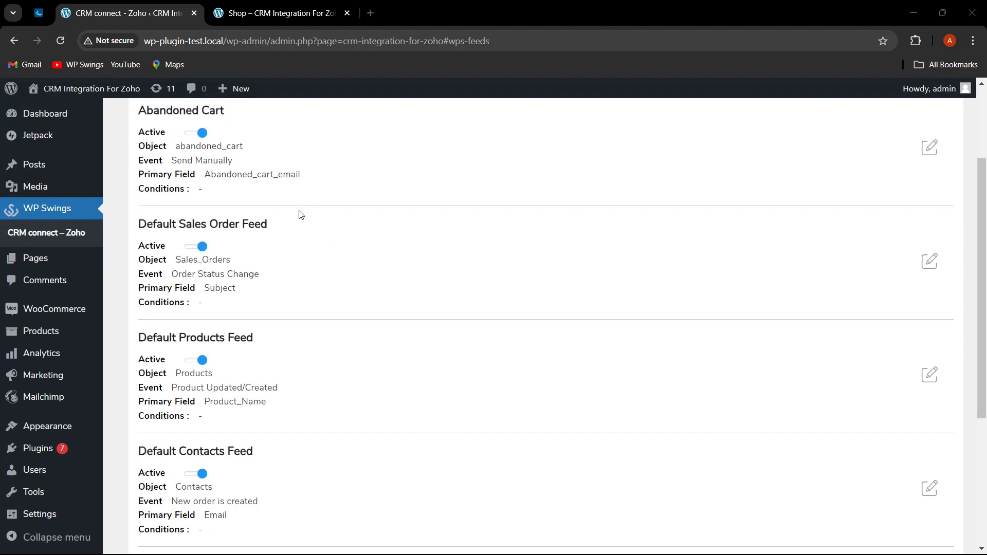
scroll(394, 296, "down", 1)
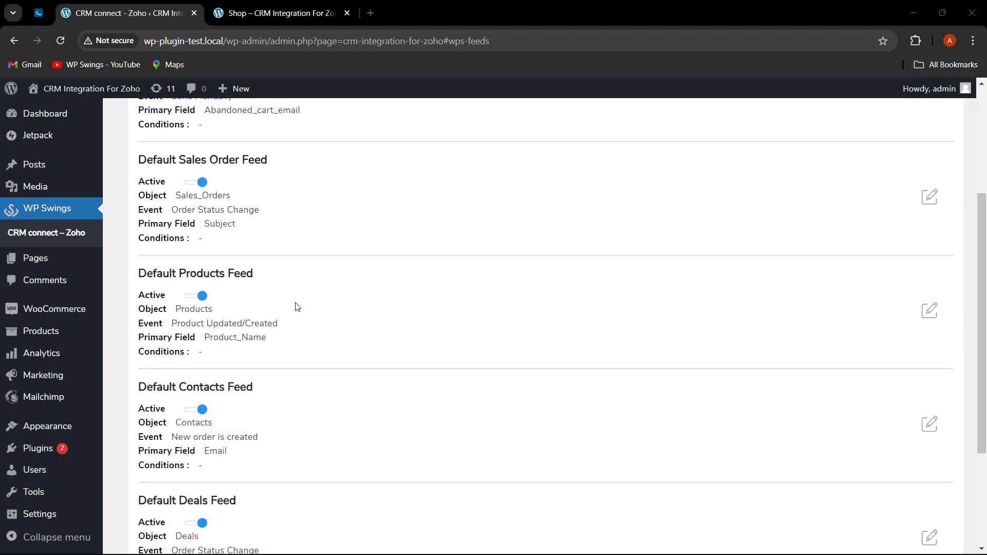
scroll(361, 310, "down", 1)
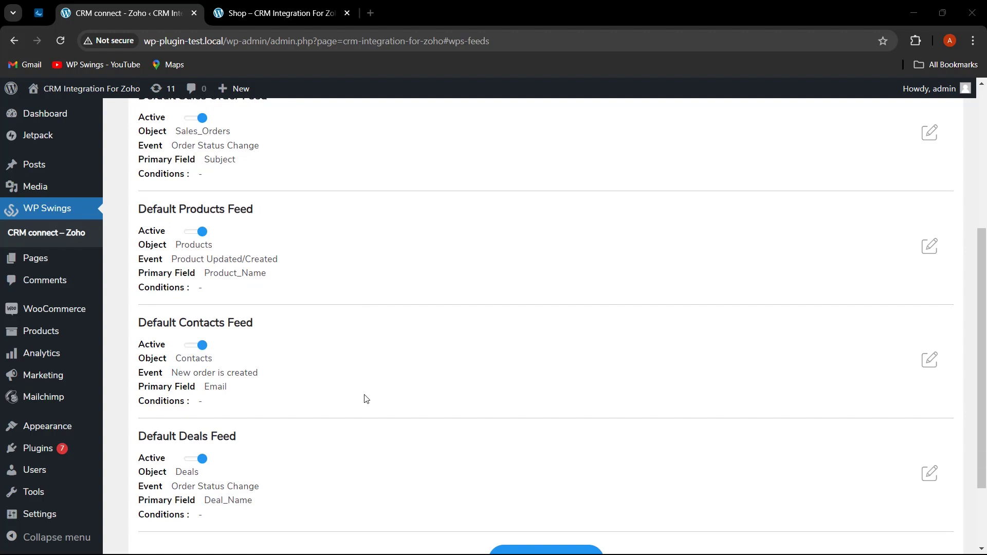
scroll(509, 435, "down", 2)
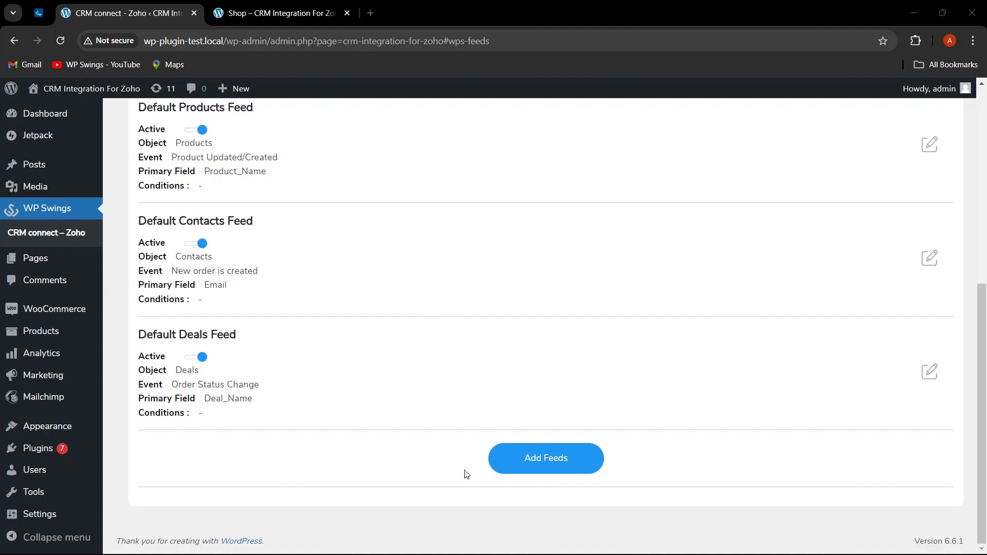
left_click(562, 465)
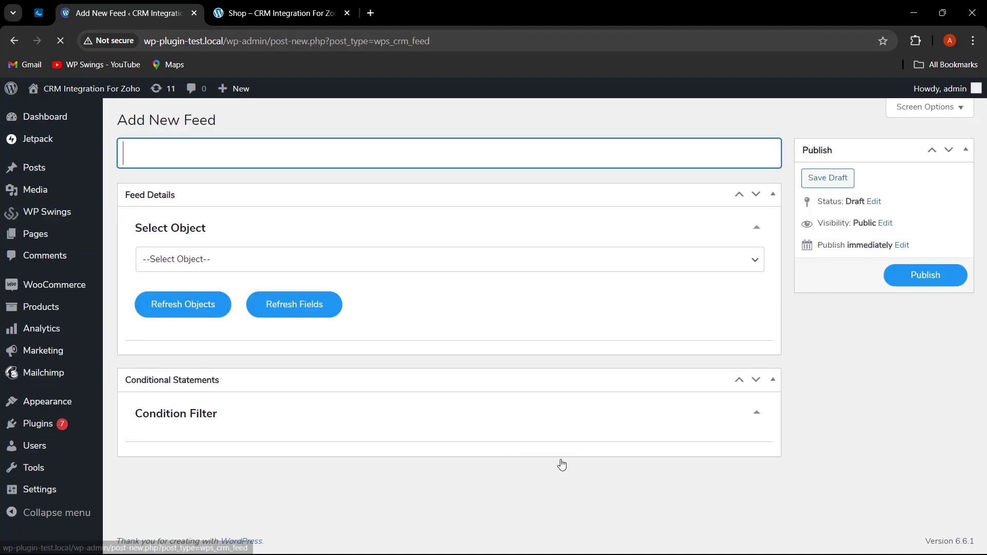
type("Test Feed")
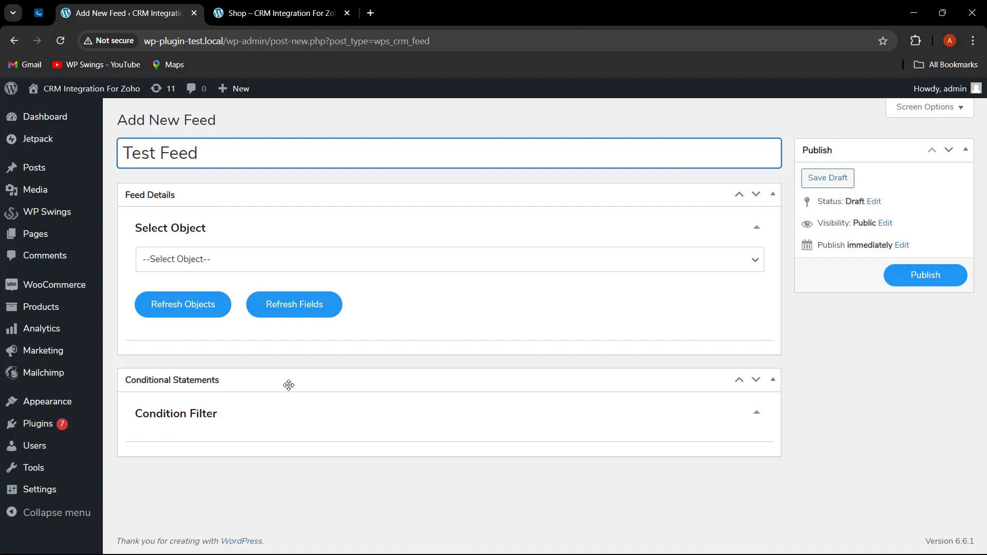
left_click(352, 268)
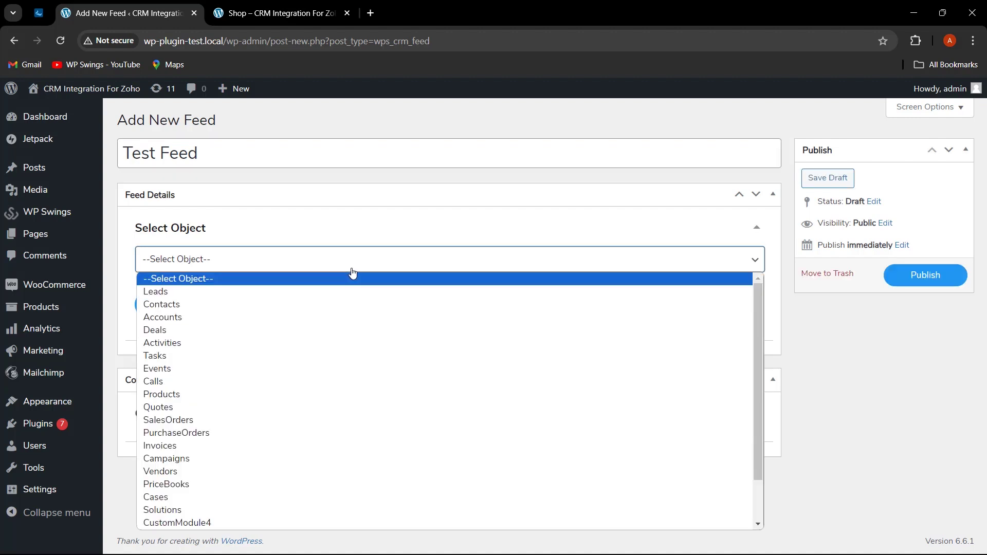
left_click(350, 304)
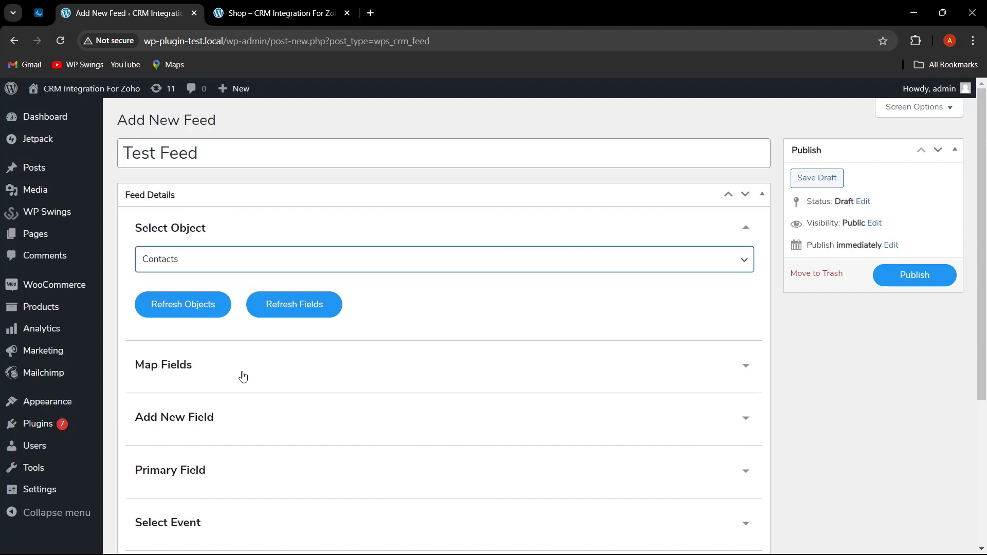
Set the feed's triggering event to New Order Is Created
scroll(337, 403, "down", 2)
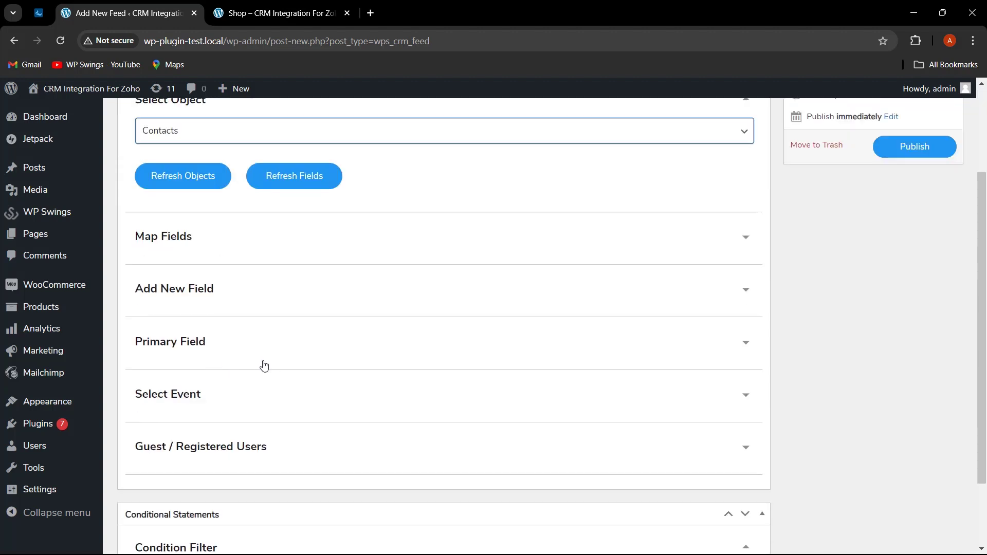
left_click(267, 401)
scroll(242, 391, "down", 1)
left_click(217, 380)
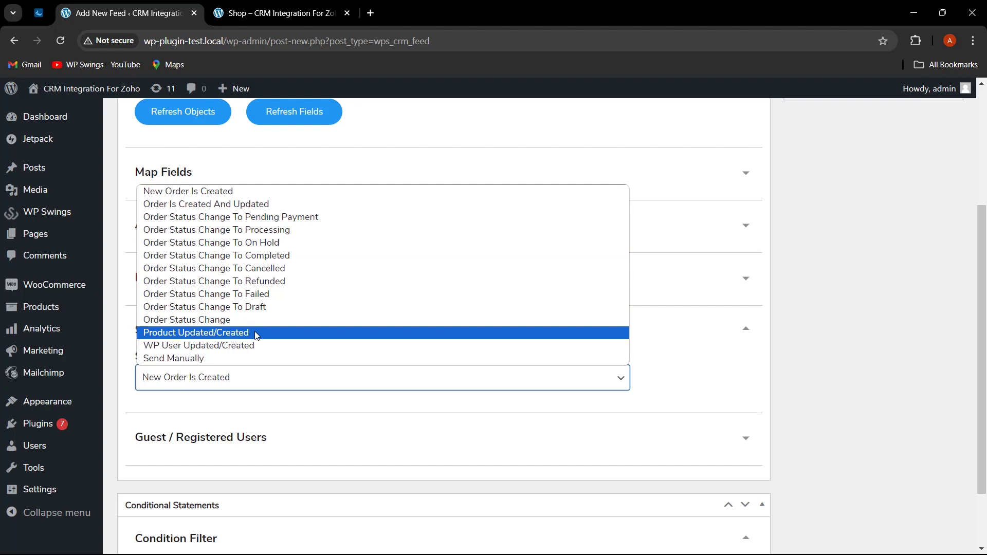
left_click(278, 197)
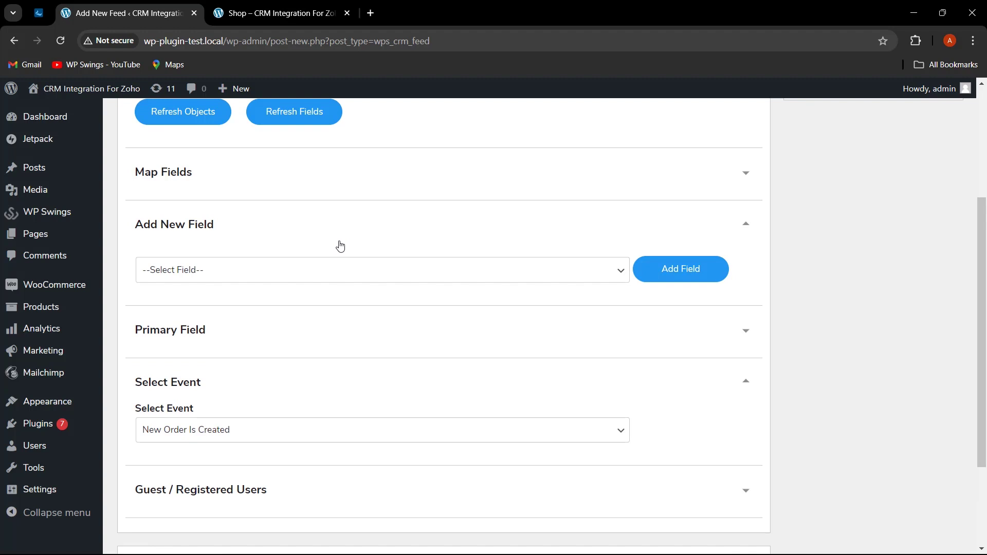
Add the Description field to the feed's mapped fields
left_click(309, 274)
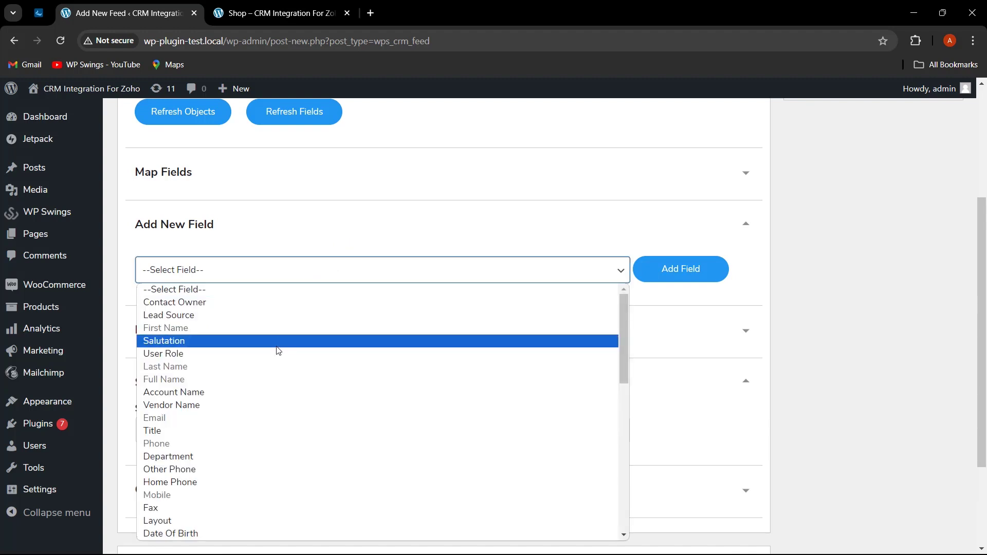
scroll(241, 340, "down", 10)
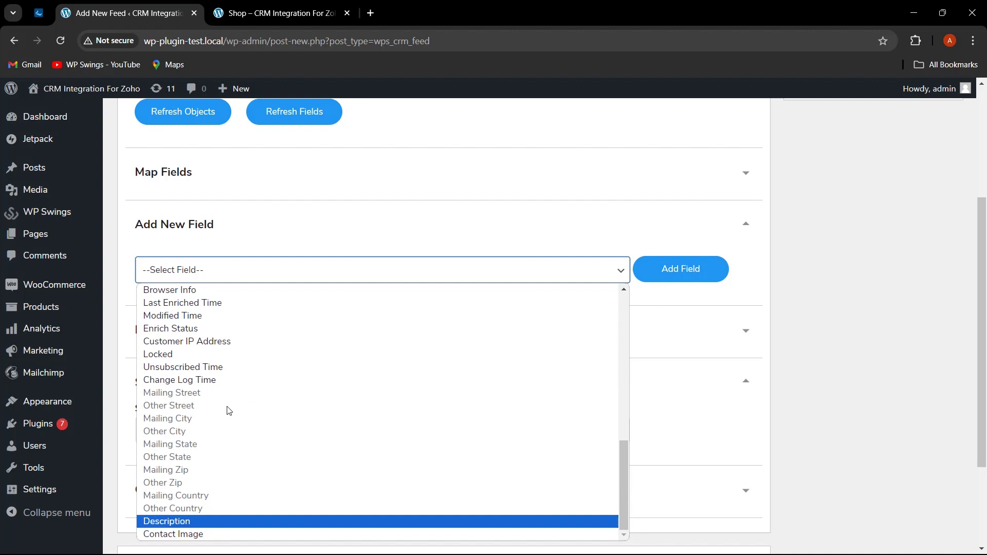
scroll(229, 410, "up", 10)
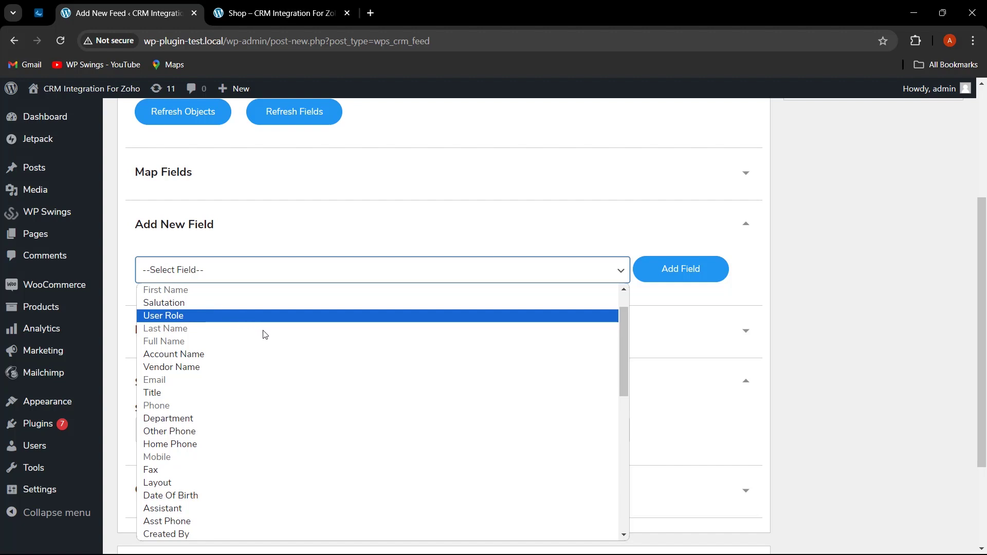
scroll(257, 360, "down", 10)
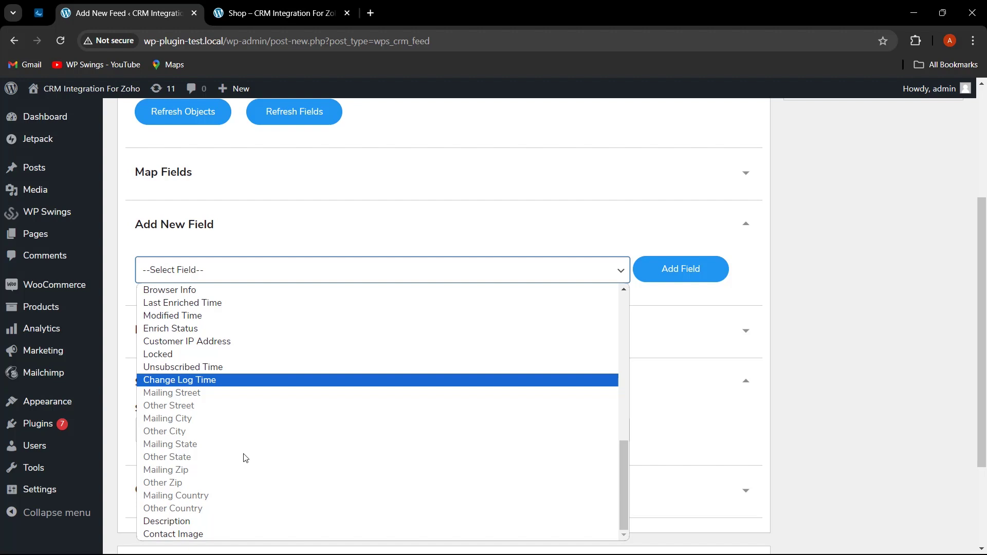
left_click(188, 523)
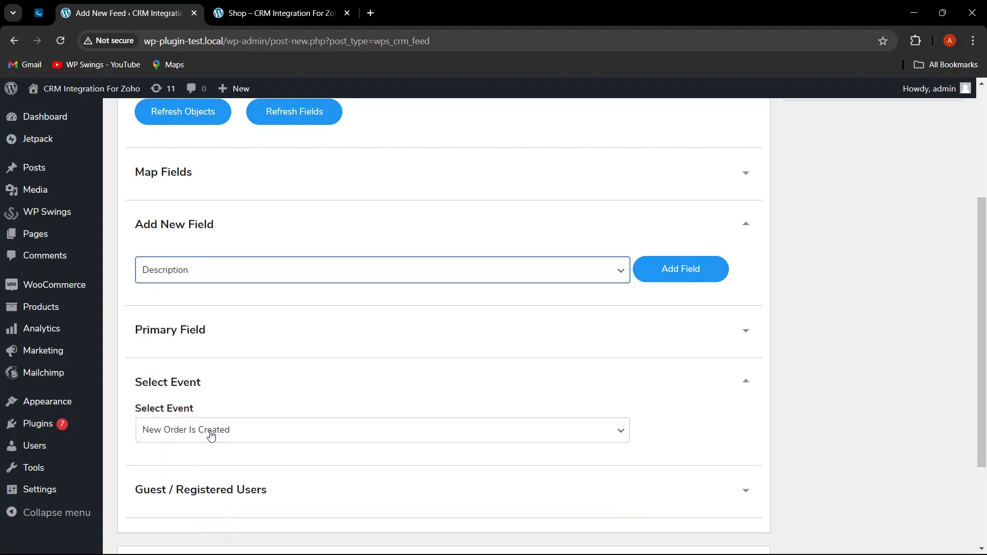
left_click(690, 278)
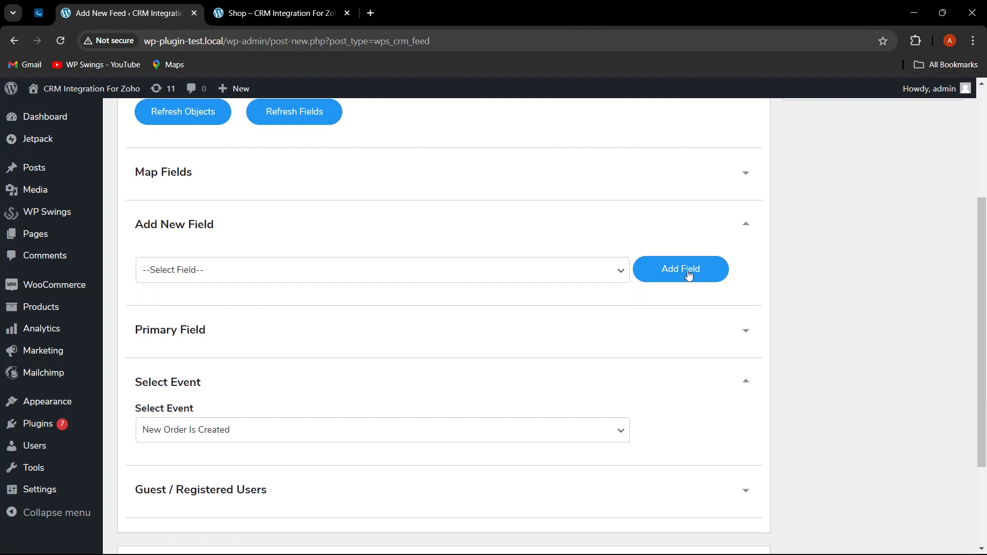
Expand the feed's field mappings and set the First Name field's value to Billing First Name
left_click(741, 181)
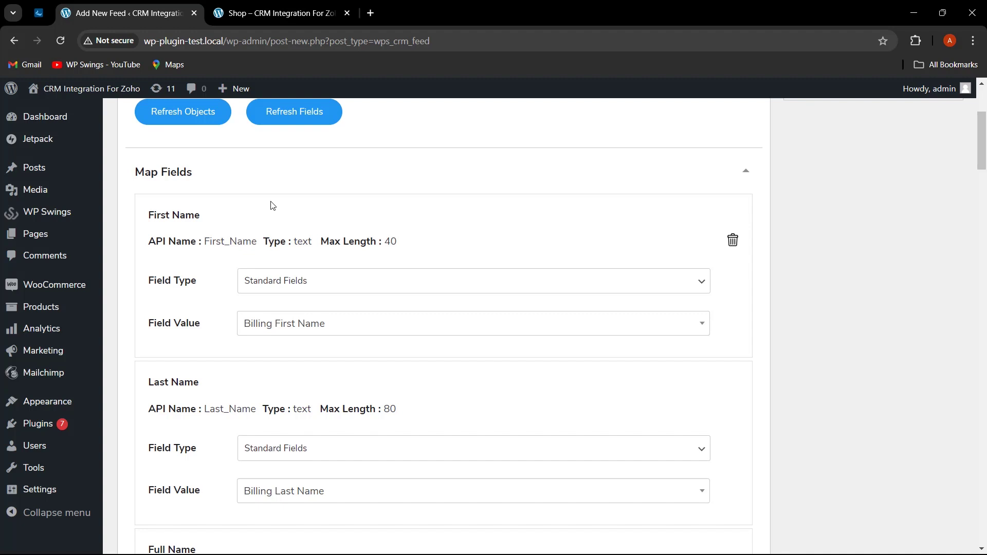
left_click_drag(215, 220, 149, 219)
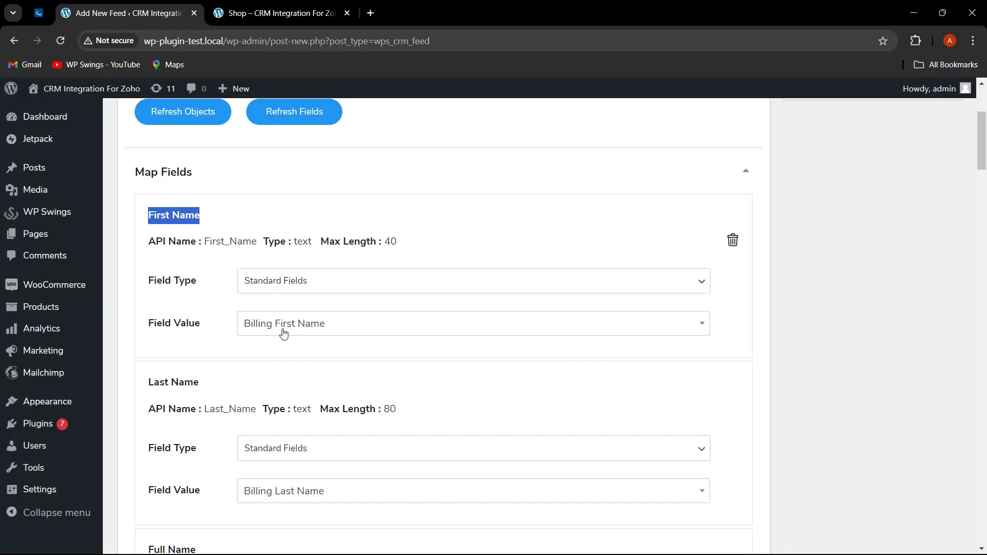
scroll(163, 271, "down", 15)
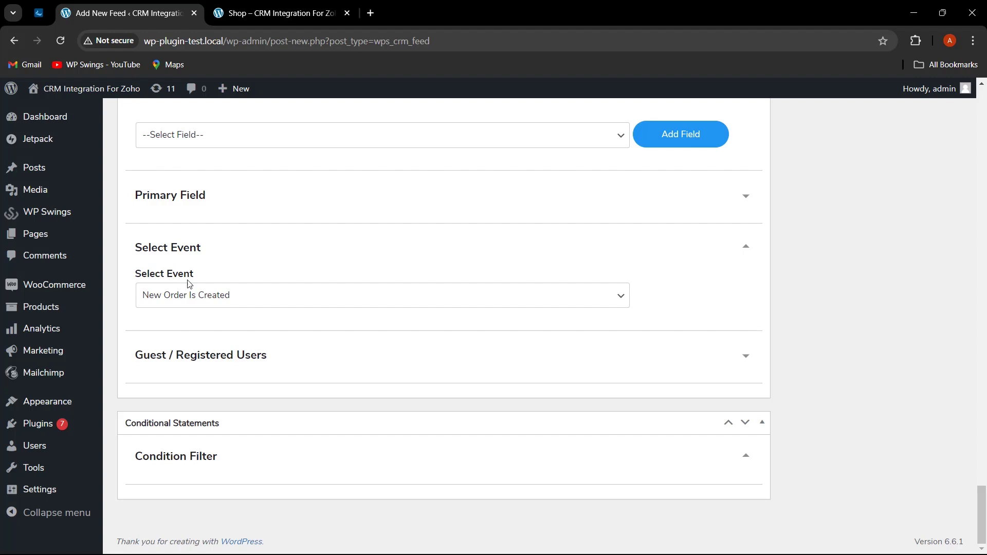
scroll(765, 364, "up", 15)
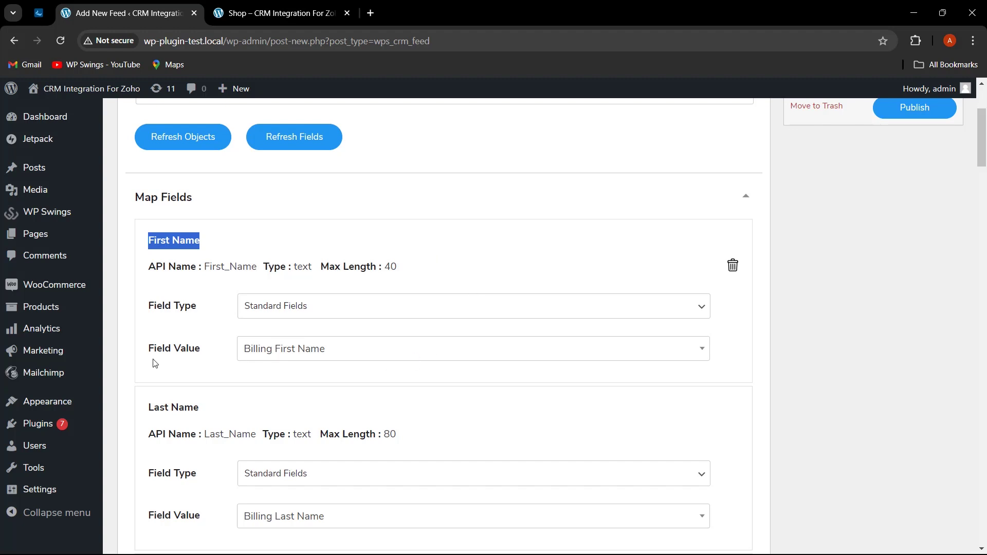
left_click(288, 354)
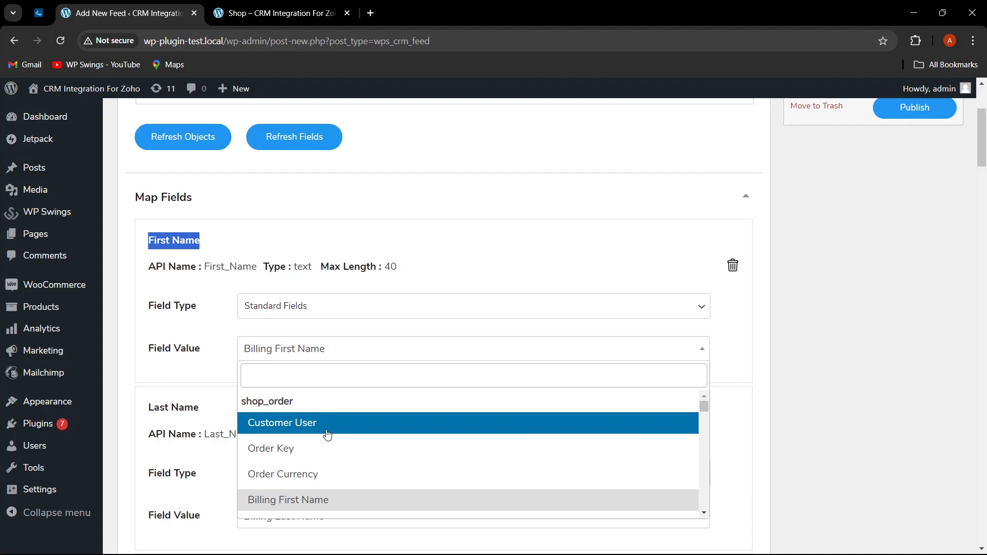
left_click(323, 502)
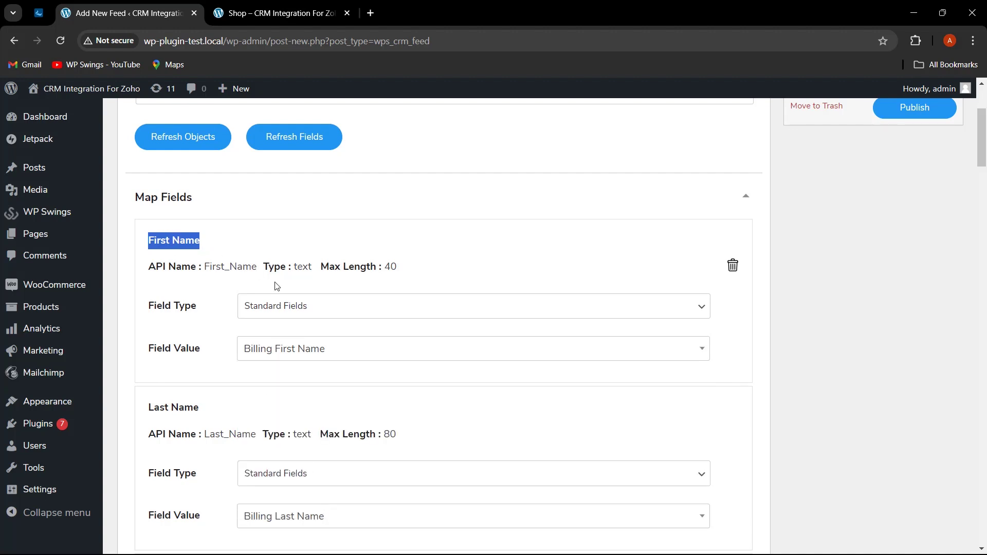
Browse the other standard field values available for the First Name mapping
left_click(355, 356)
scroll(329, 432, "down", 1)
scroll(329, 432, "down", 10)
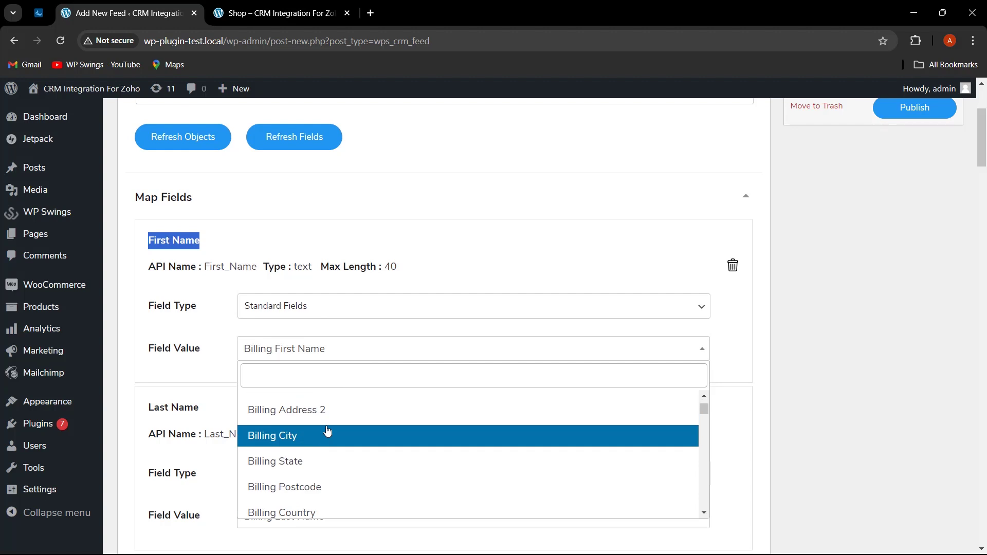
scroll(329, 432, "up", 12)
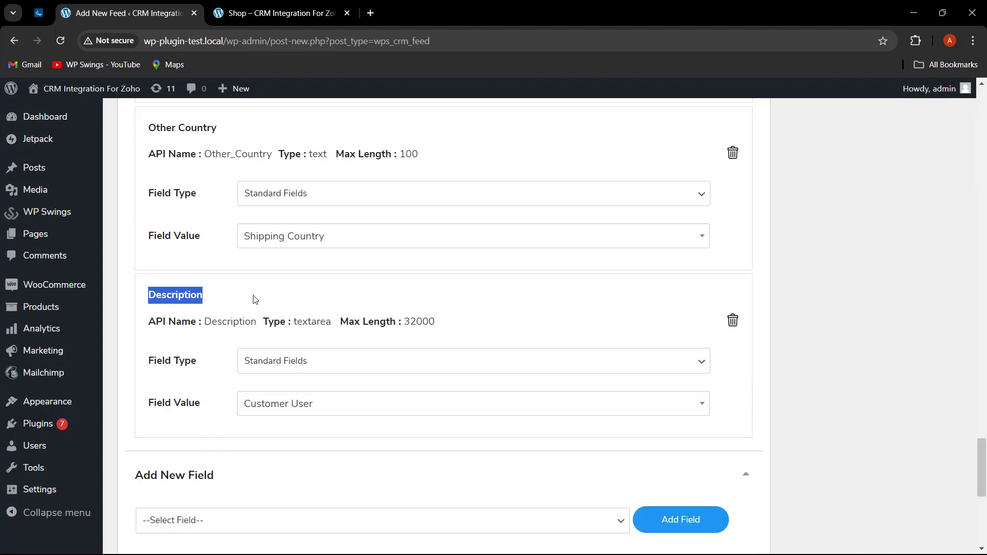
Compare the data types of the mapped Description, Other Country and Mobile fields
left_click(255, 300)
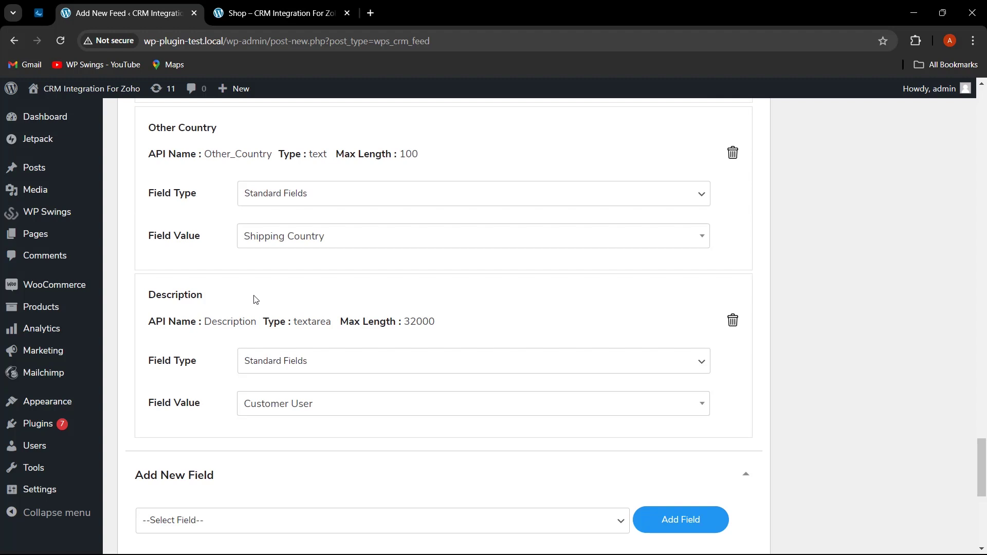
left_click_drag(291, 322, 301, 322)
left_click(338, 298)
scroll(337, 291, "up", 3)
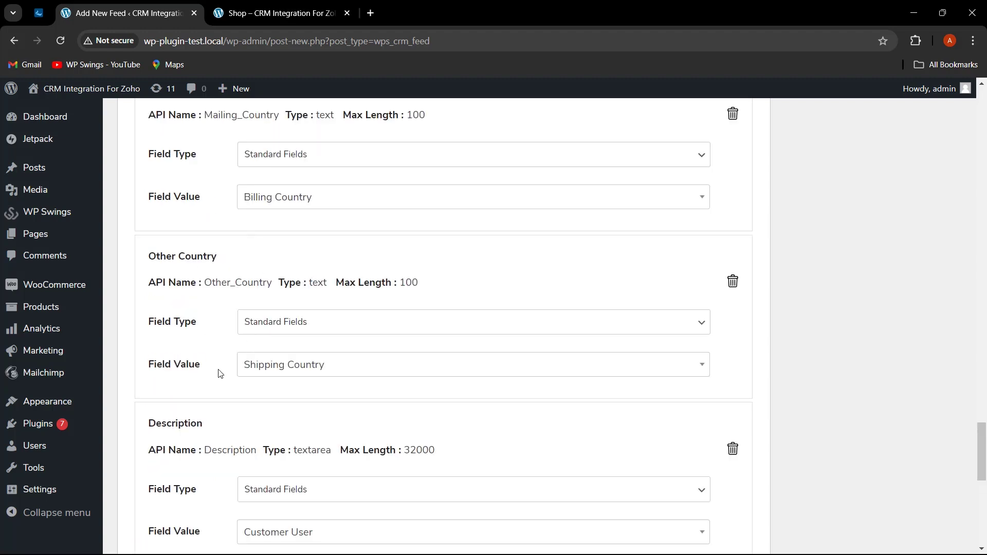
double_click(316, 282)
left_click_drag(296, 448, 339, 454)
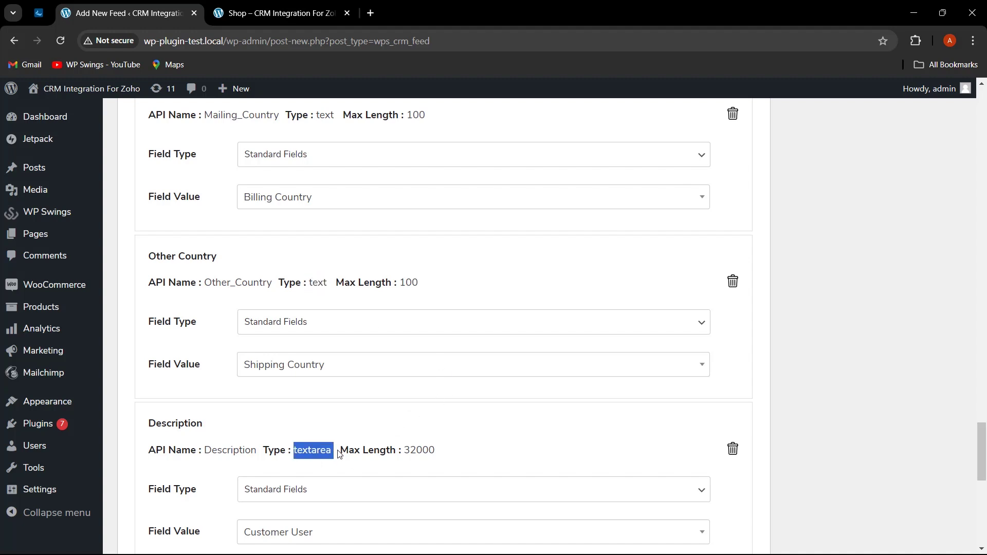
left_click(475, 430)
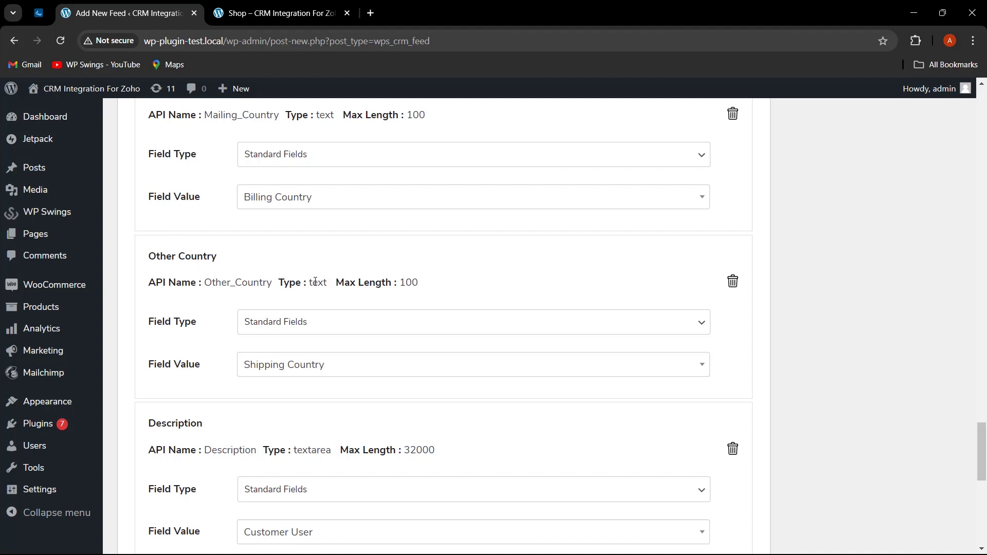
scroll(329, 293, "up", 8)
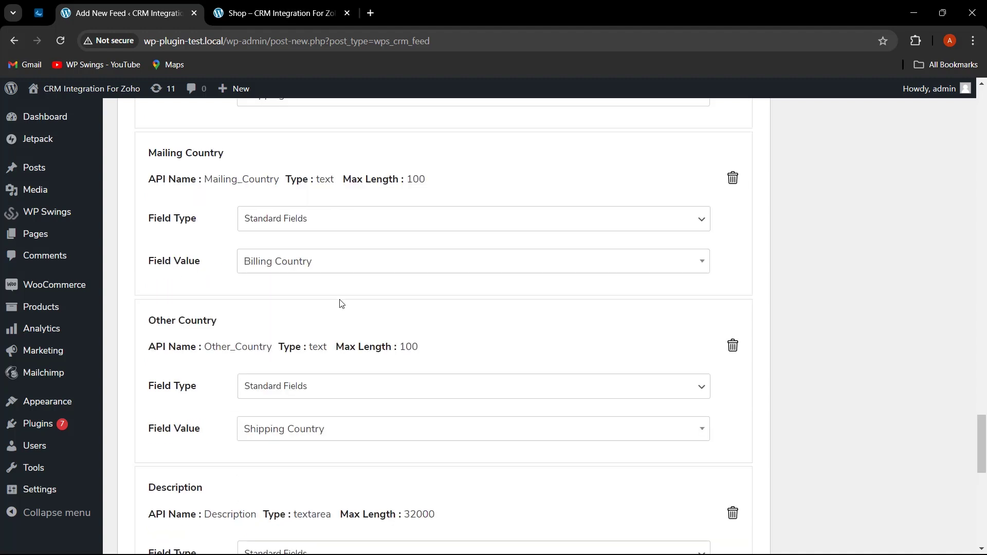
scroll(344, 328, "up", 20)
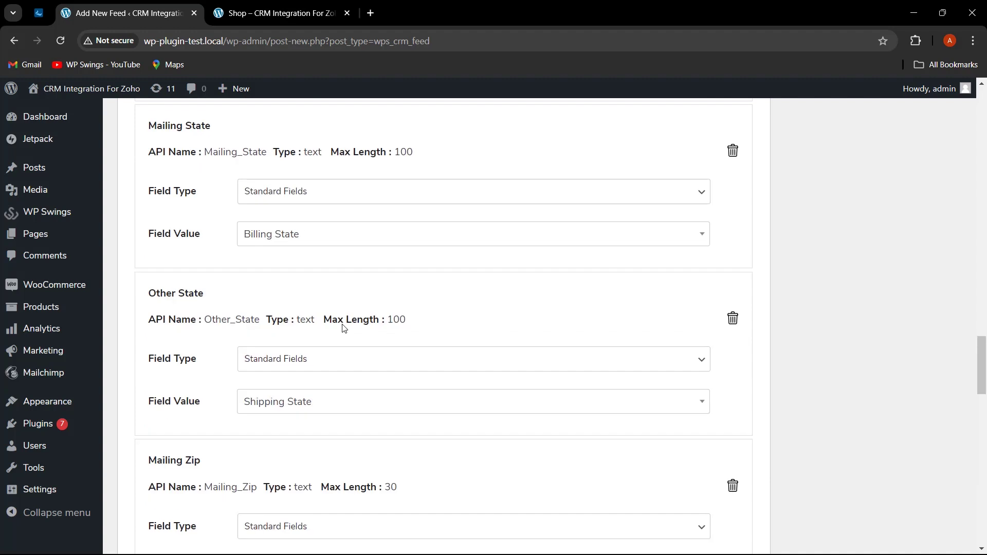
scroll(344, 329, "up", 5)
scroll(342, 327, "down", 5)
left_click_drag(186, 205, 157, 204)
left_click_drag(272, 230, 290, 231)
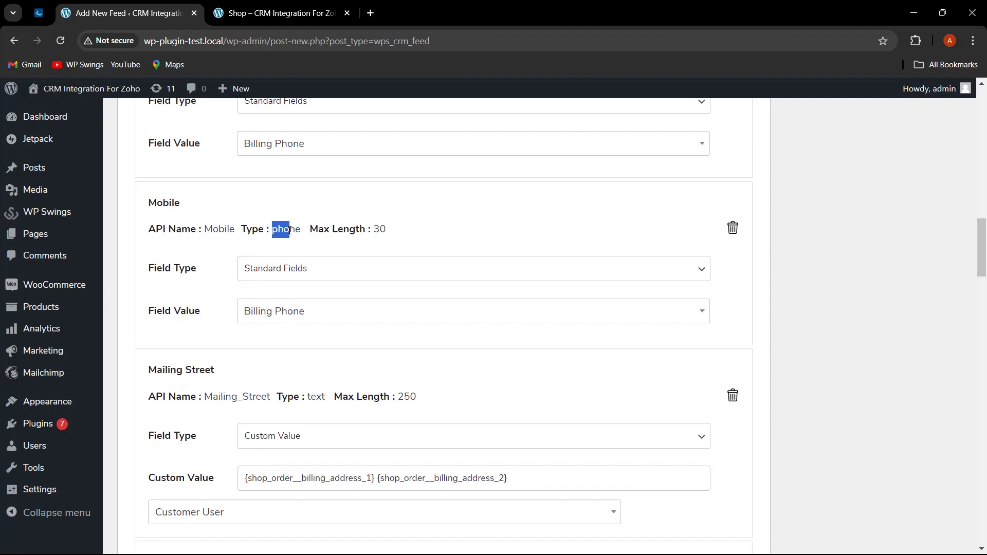
left_click(273, 231)
Set the Description field's type to Custom Value and enter wps- followed by the Billing First Name placeholder
scroll(376, 181, "down", 20)
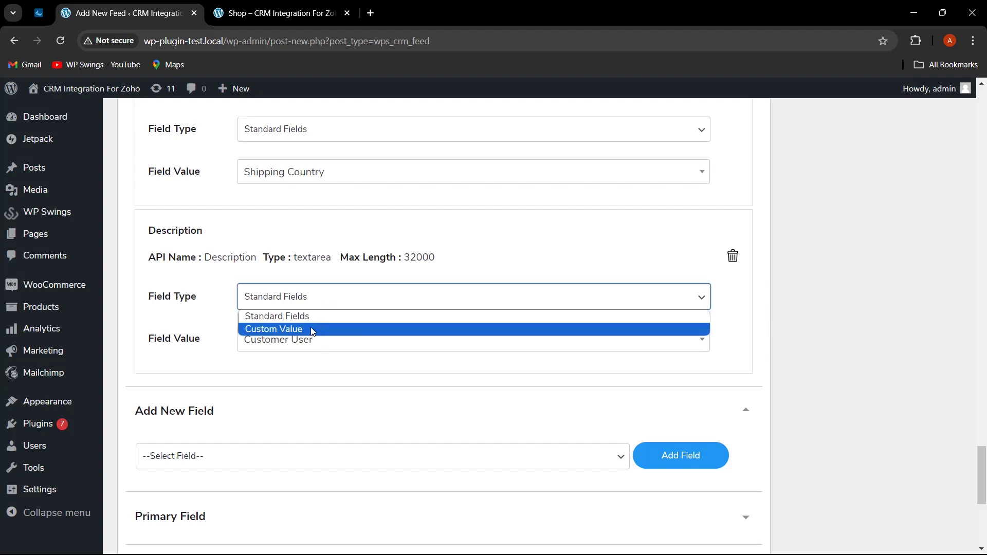
left_click(313, 331)
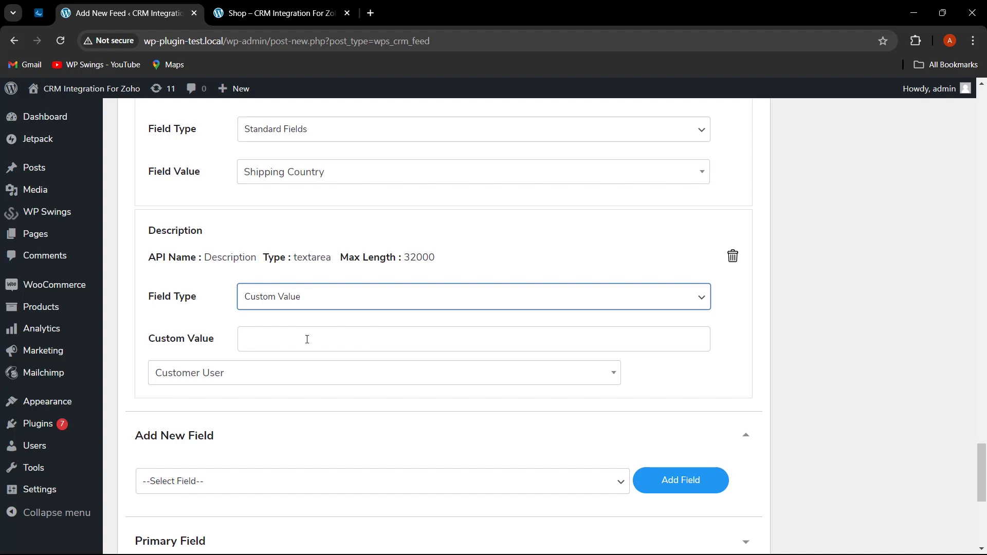
left_click(293, 339)
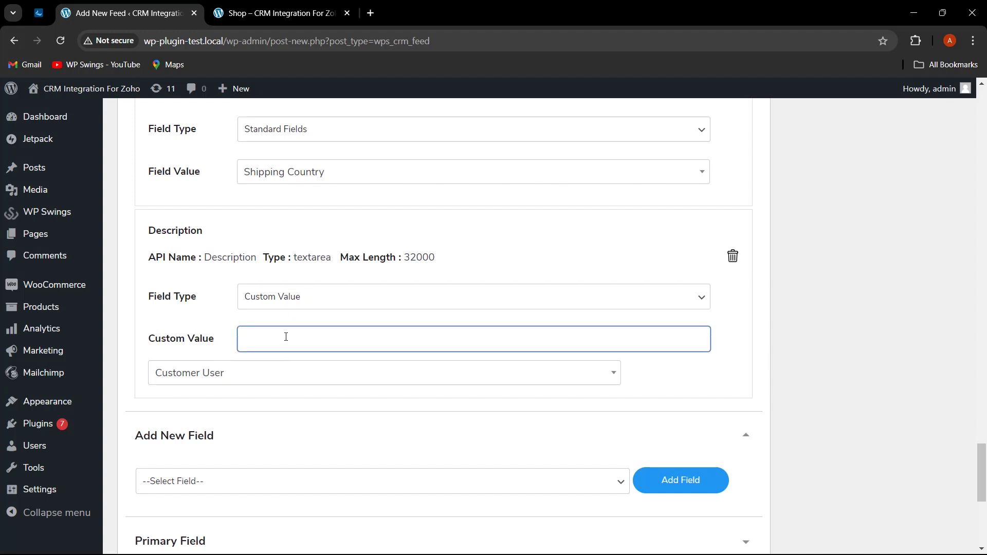
type("wps-")
left_click(270, 379)
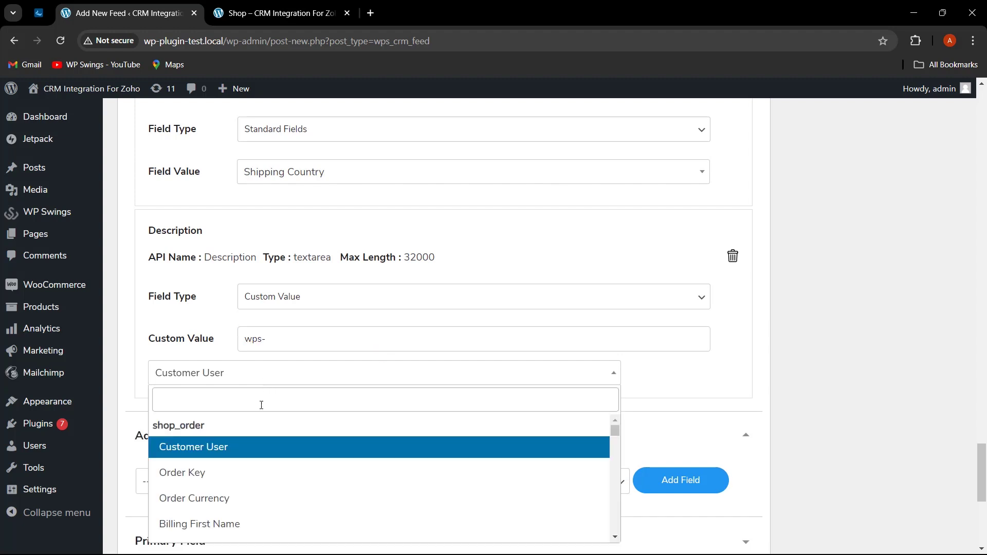
left_click(229, 523)
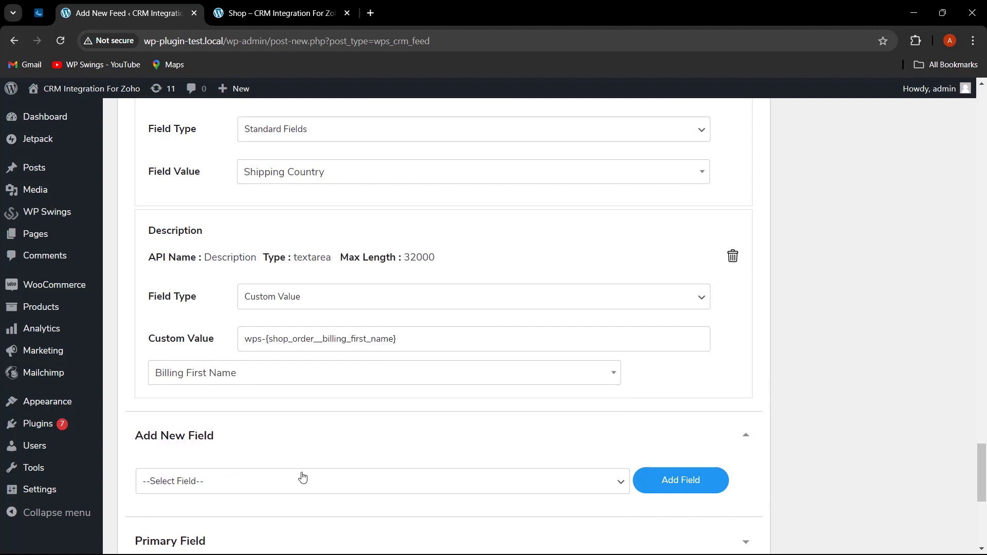
Append the Billing Last Name placeholder to the Description's custom value and check the combined text
left_click(331, 380)
scroll(271, 485, "down", 4)
scroll(240, 478, "up", 3)
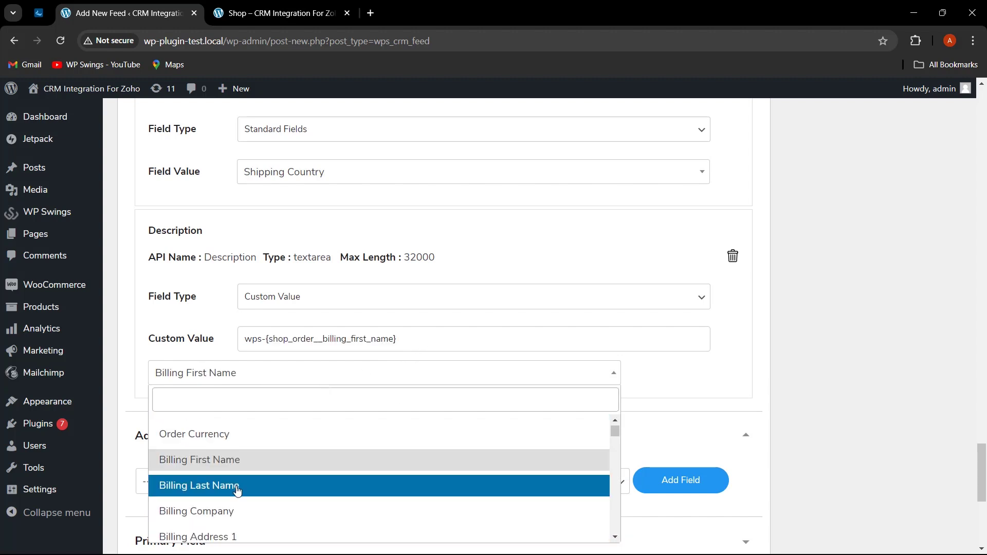
left_click(237, 491)
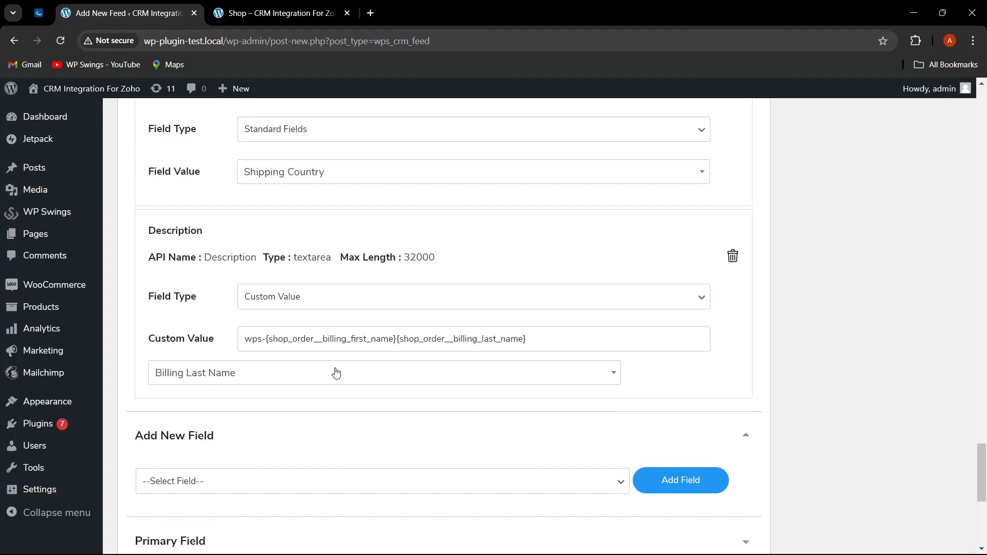
left_click_drag(269, 339, 489, 335)
double_click(245, 340)
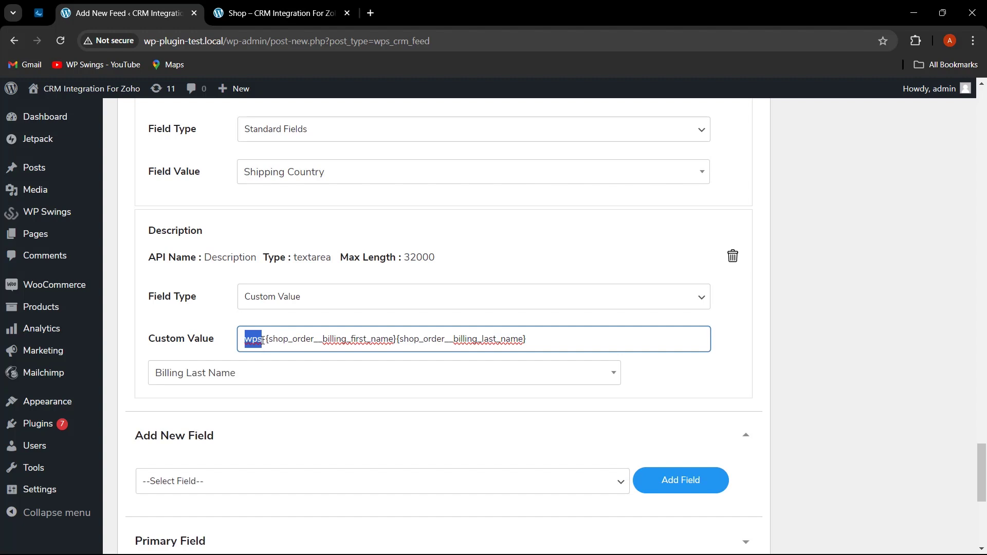
left_click_drag(262, 339, 540, 340)
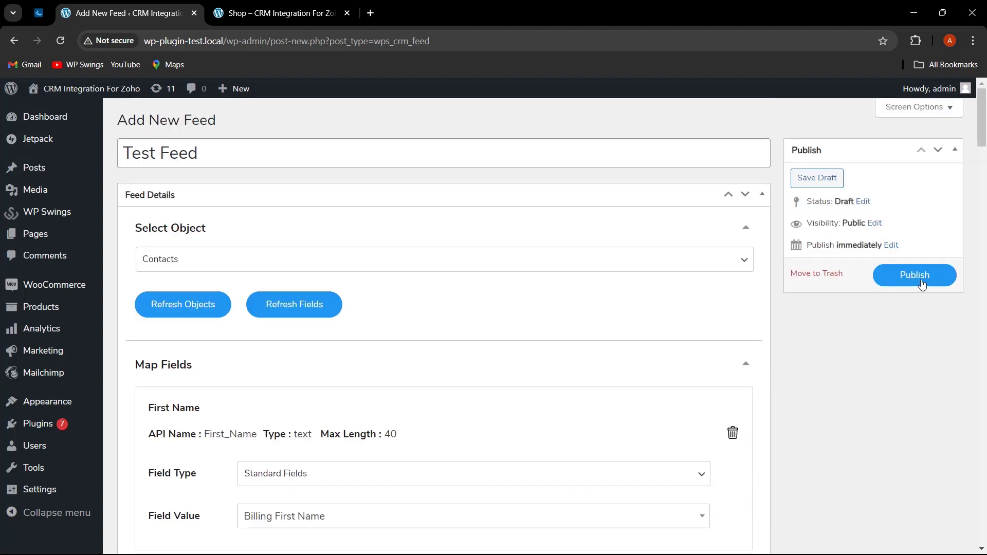
Publish the feed and manually sync the newest WooCommerce order to Zoho with Test Feed
left_click(922, 285)
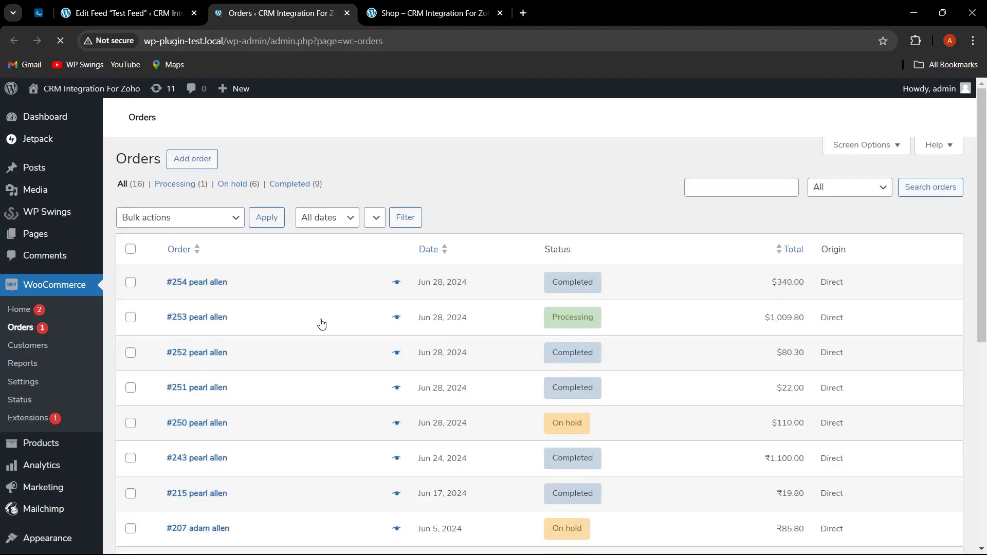
left_click(216, 284)
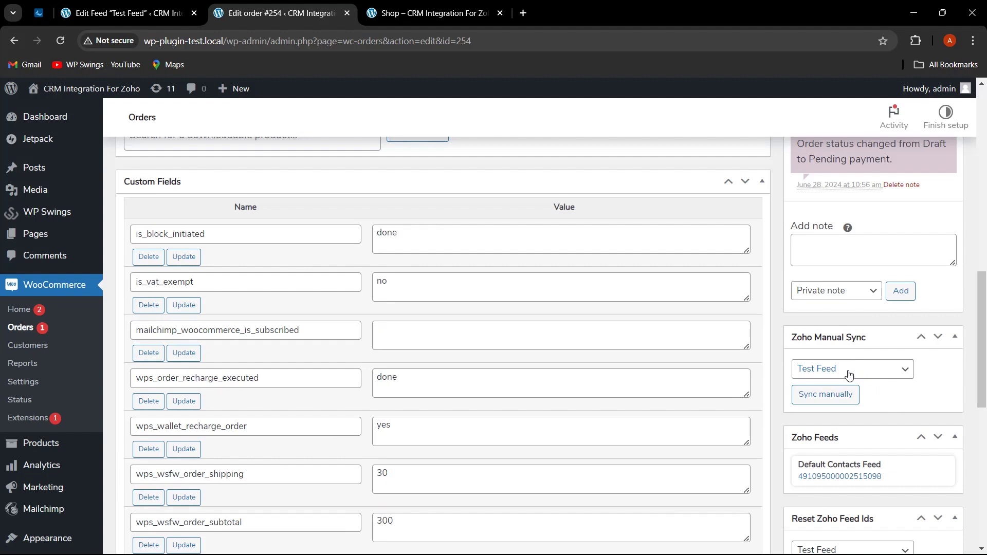
left_click(833, 400)
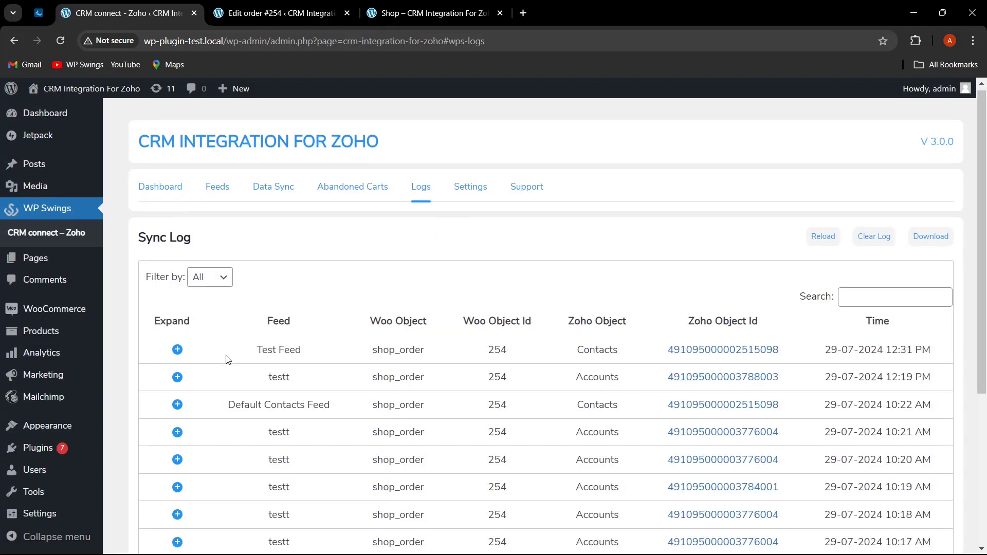
Expand the Test Feed entry in the sync log and examine its request data, especially the Description value
left_click(181, 351)
scroll(311, 354, "down", 1)
left_click_drag(224, 342, 362, 340)
left_click_drag(548, 340, 590, 340)
left_click_drag(660, 340, 760, 341)
scroll(386, 334, "down", 1)
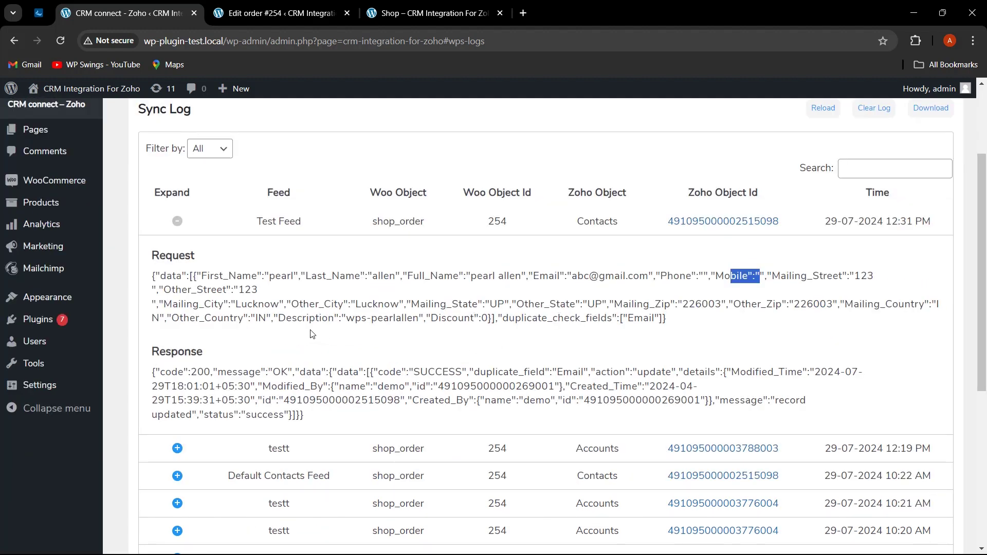
left_click_drag(279, 318, 394, 319)
left_click(340, 317)
mouse_move(346, 318)
left_mouse_down()
mouse_move(411, 322)
mouse_move(345, 323)
left_mouse_up()
left_click(372, 321)
left_click(362, 325)
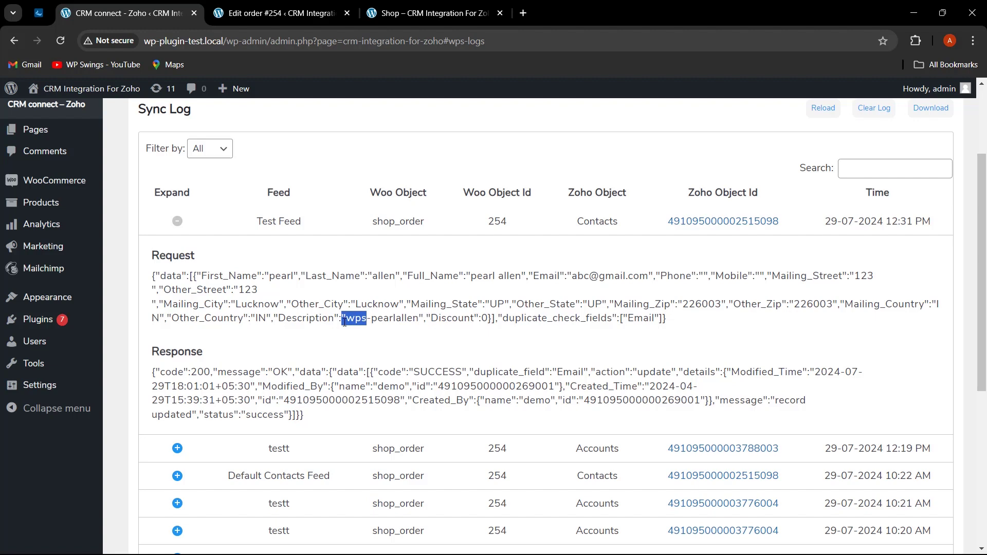
Open the synced Zoho contact from the log in a new tab and check its address and description information
right_click(710, 226)
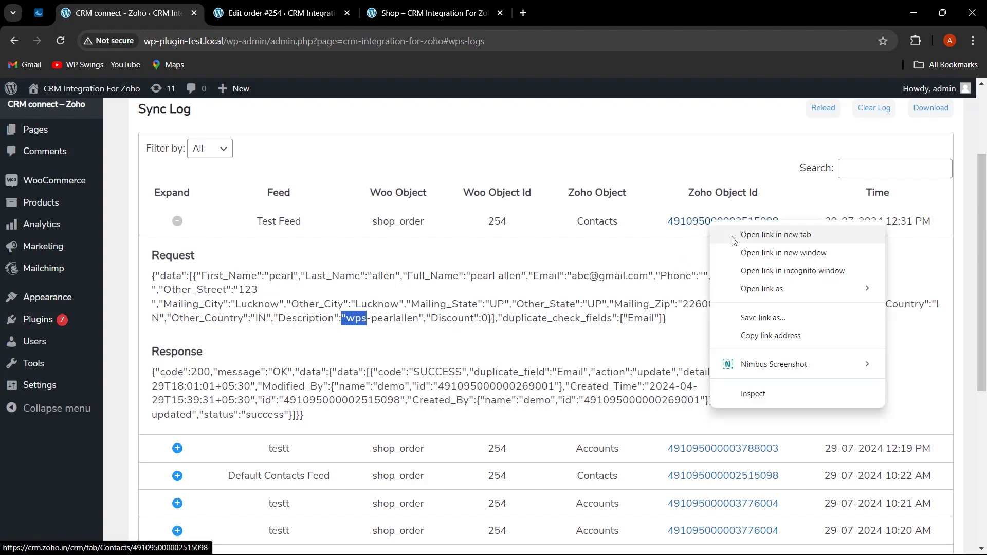
left_click(736, 237)
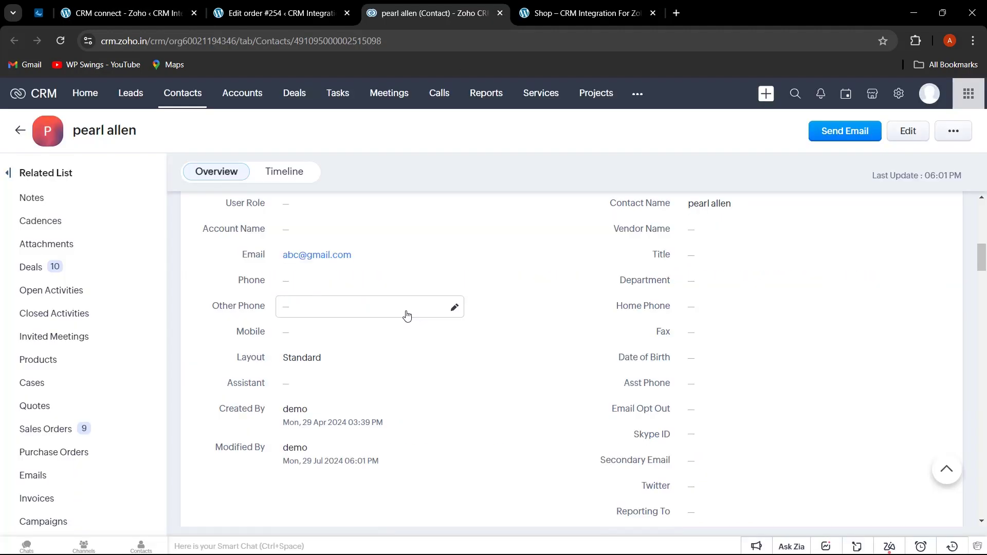
scroll(405, 316, "down", 10)
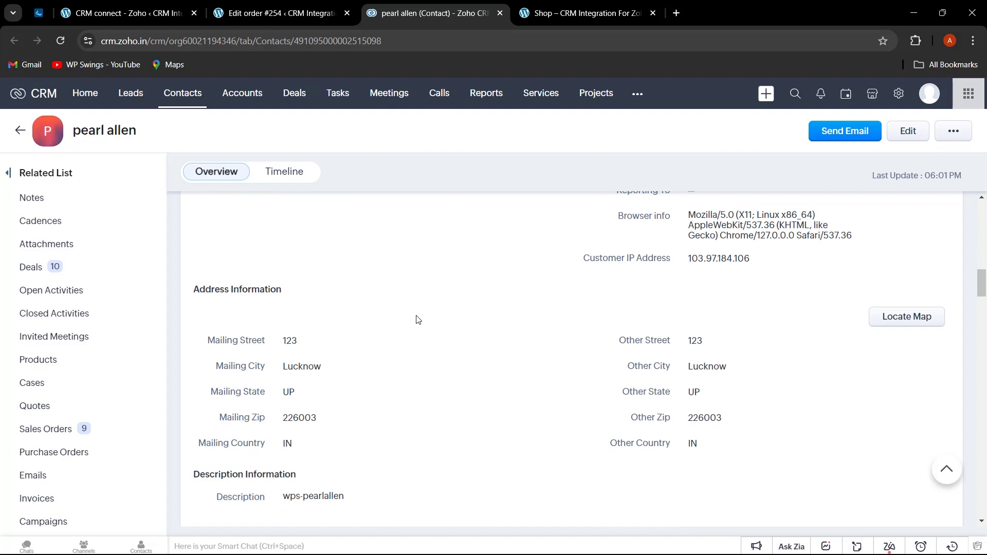
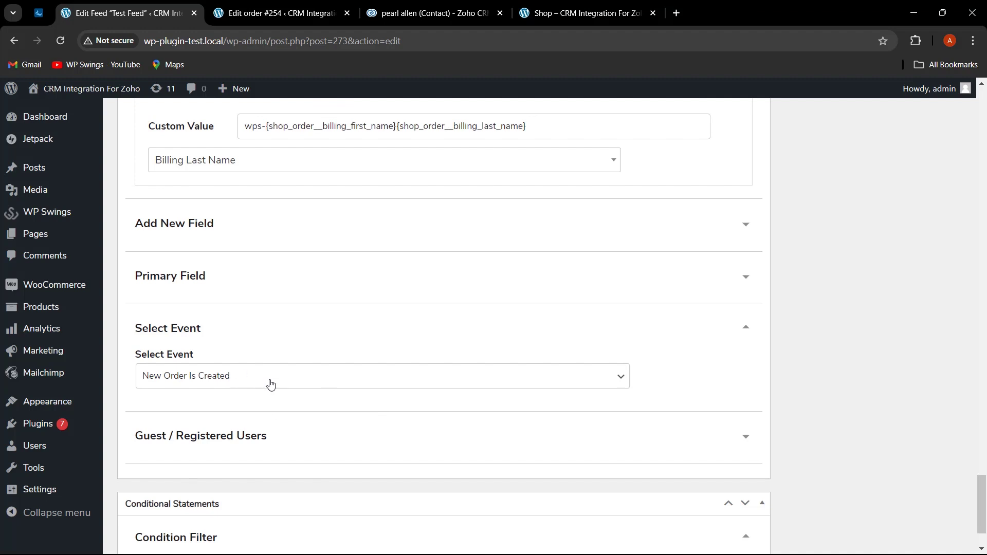
Review Test Feed's trigger event setting and the First Name field's value options
left_click(268, 382)
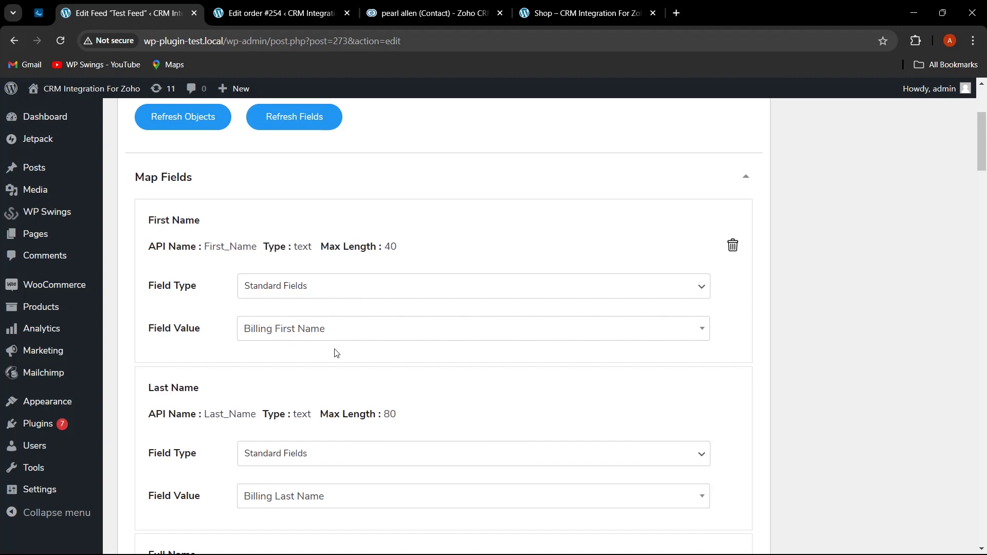
left_click(360, 335)
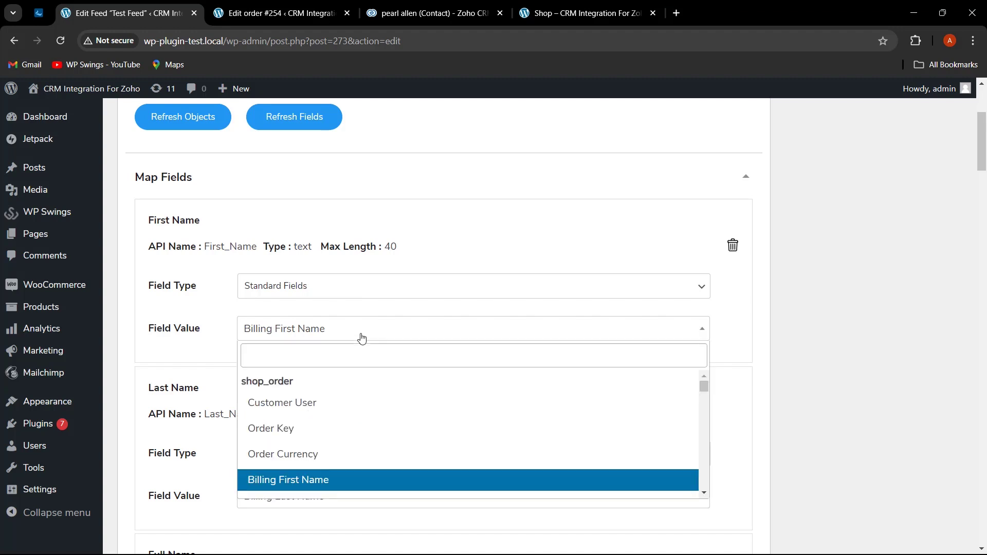
left_click(189, 353)
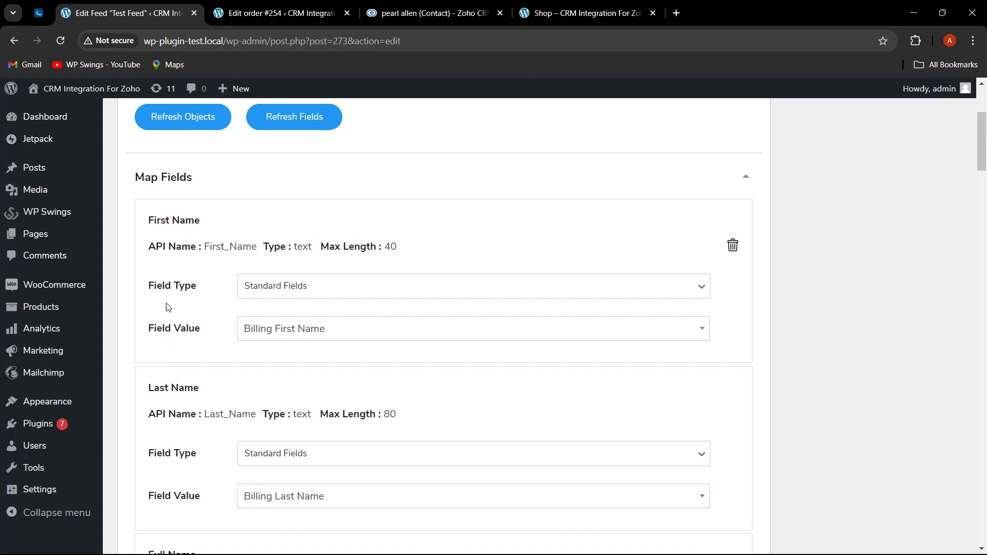
Browse the order, product and user values for the First Name mapping and choose First Name from the users group
left_click(265, 331)
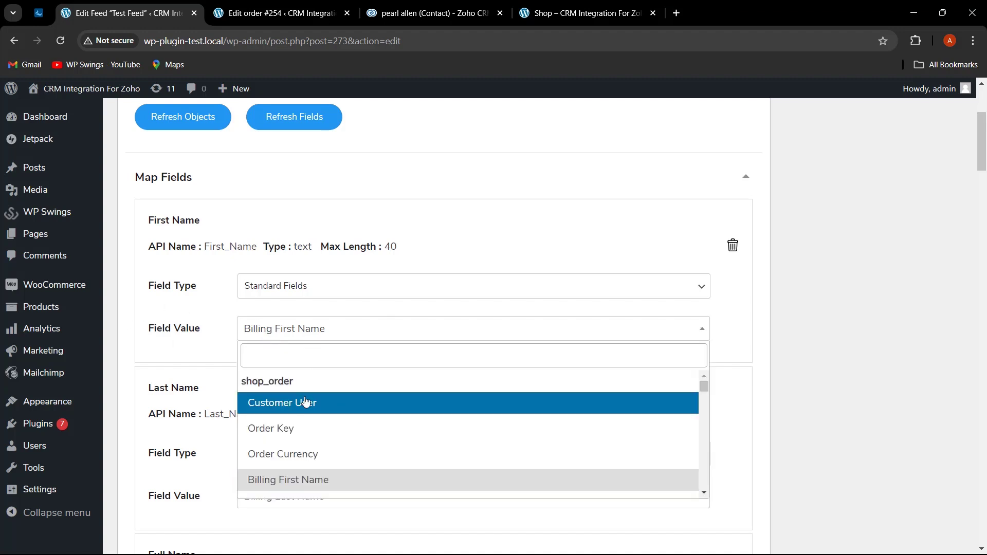
scroll(313, 411, "down", 10)
scroll(325, 442, "down", 15)
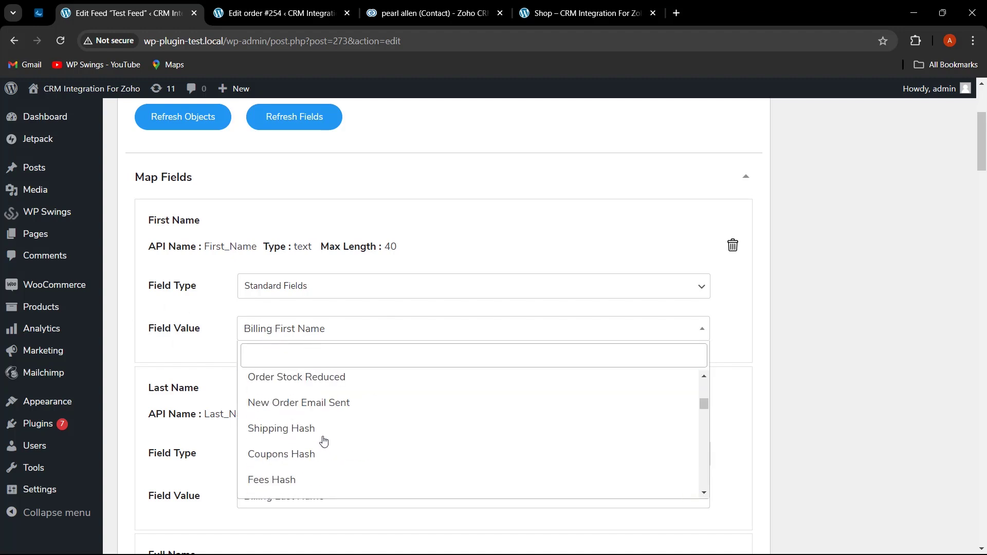
scroll(323, 441, "down", 15)
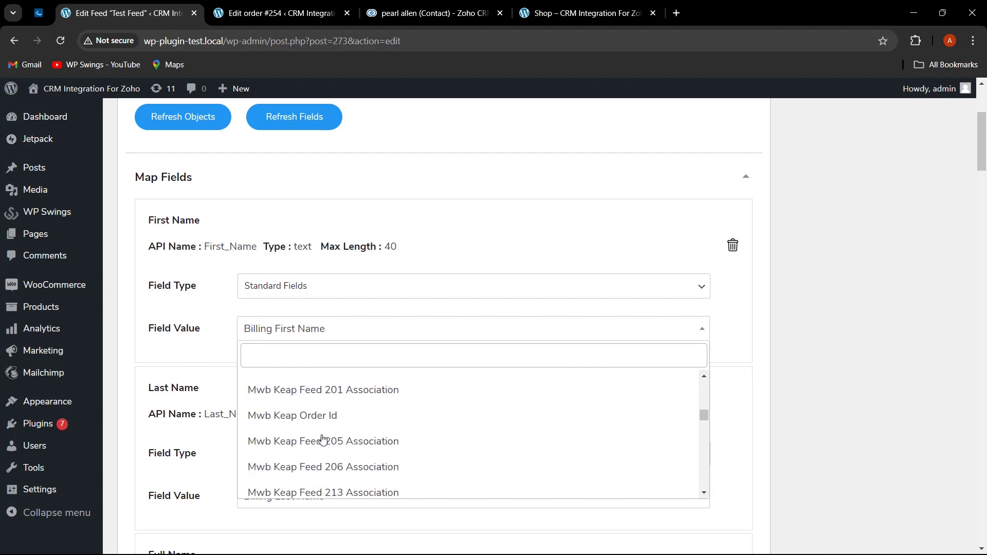
scroll(323, 440, "down", 8)
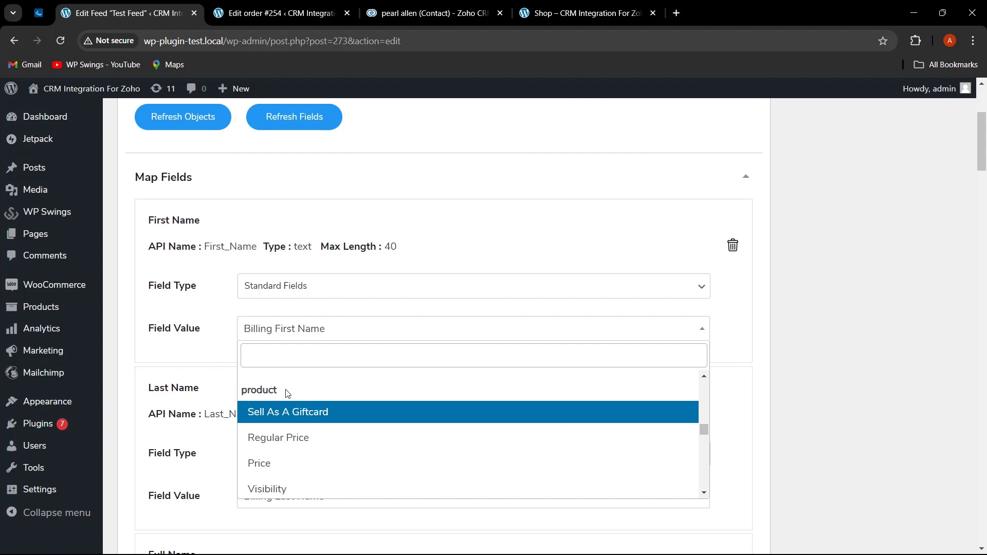
scroll(305, 421, "down", 5)
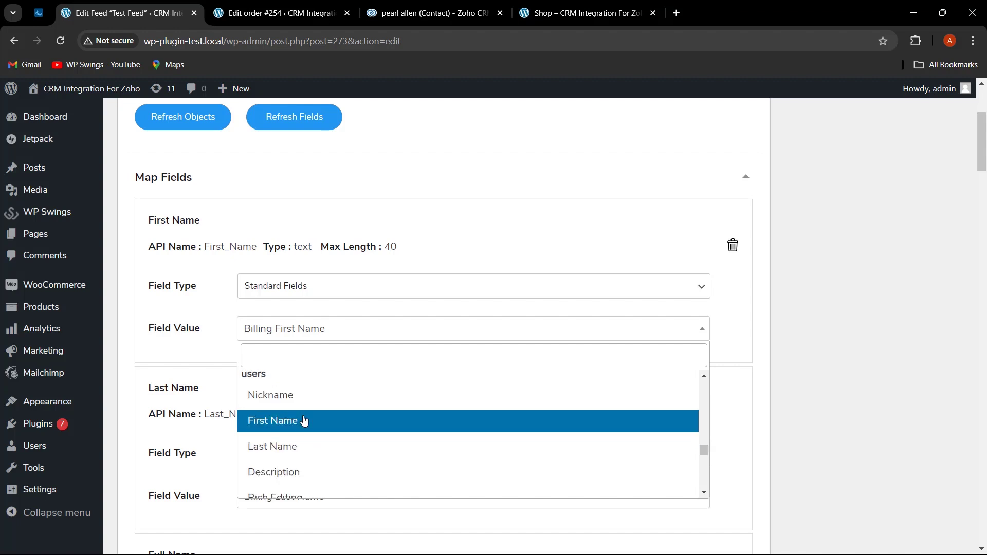
scroll(305, 420, "up", 1)
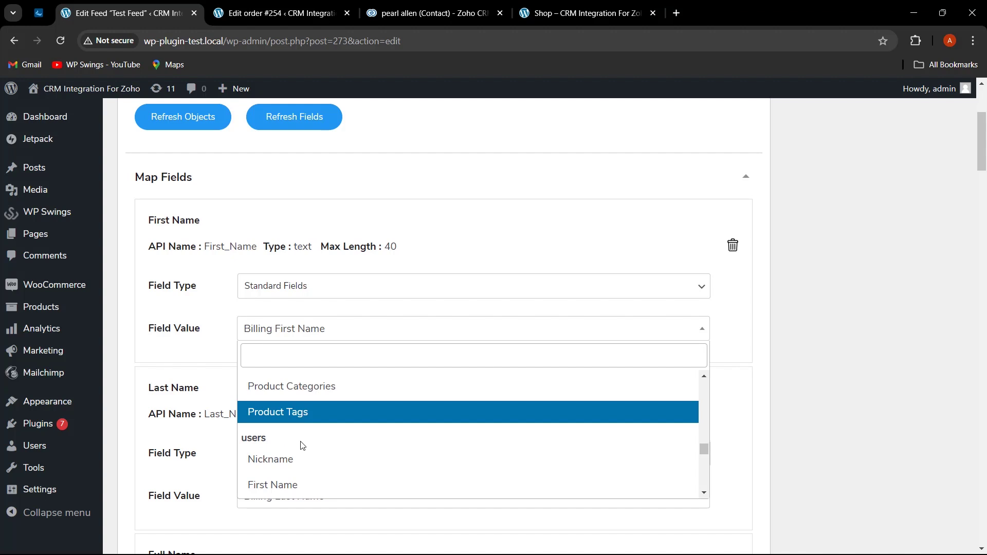
scroll(302, 445, "down", 2)
scroll(303, 442, "up", 1)
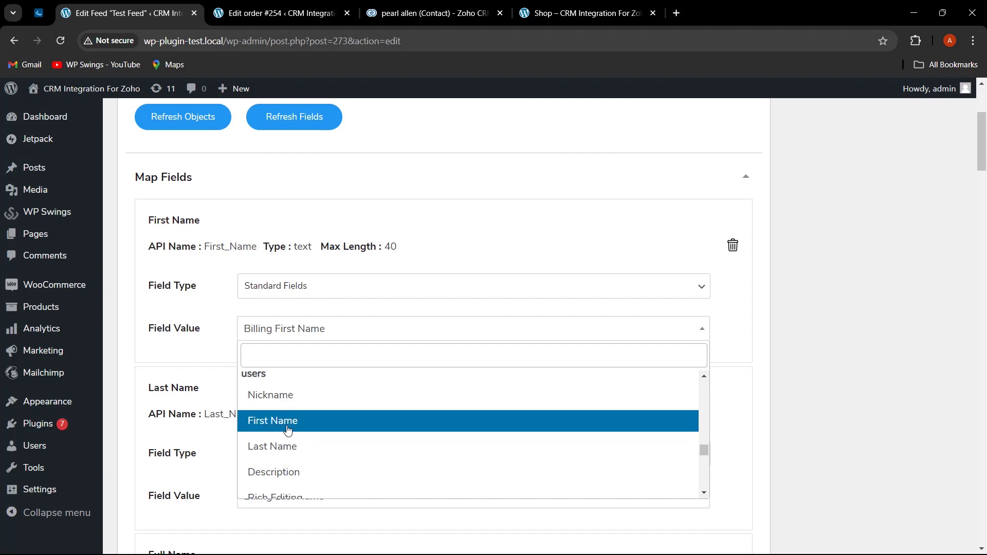
left_click(293, 426)
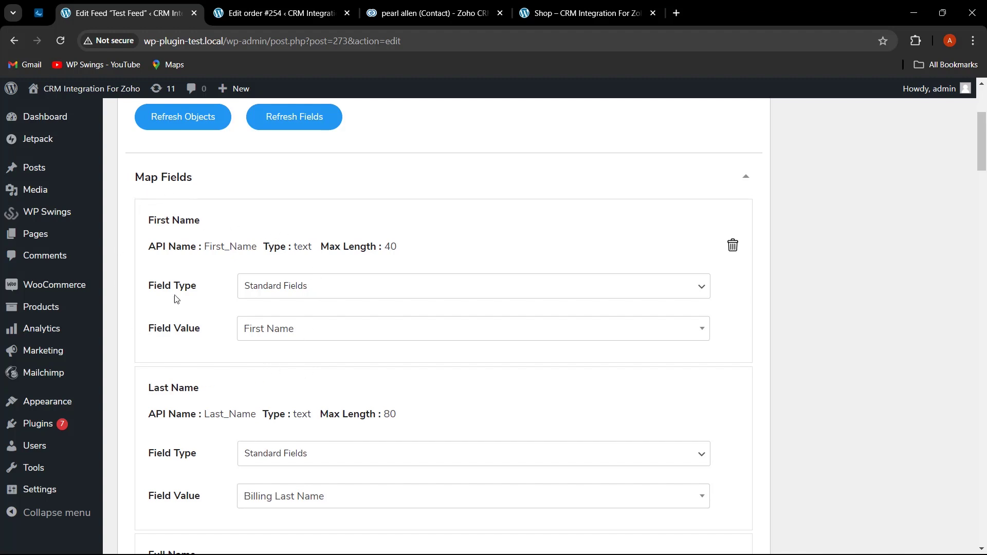
Set the First Name field's value to Billing First Name from the shop_order group
left_click(302, 336)
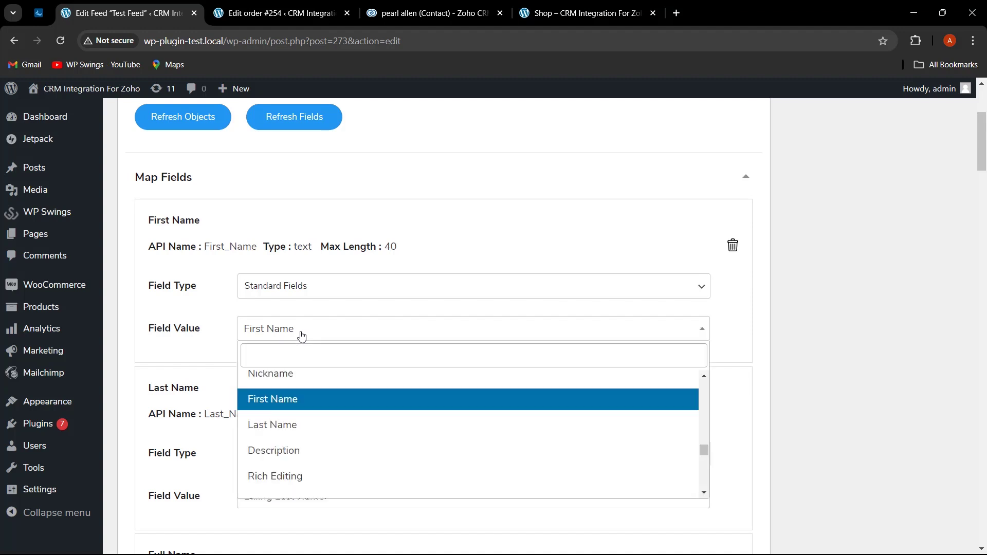
scroll(298, 406, "up", 1)
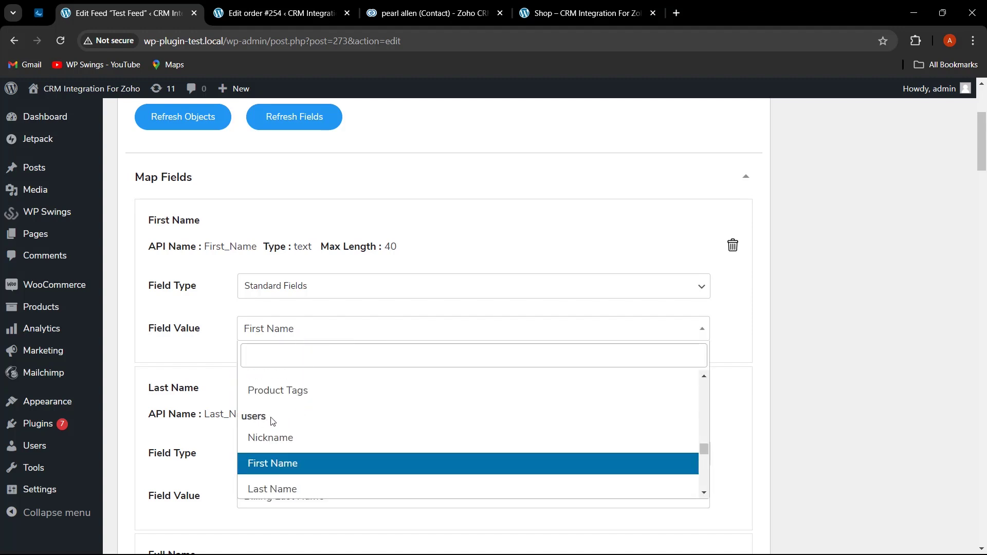
scroll(311, 428, "up", 3)
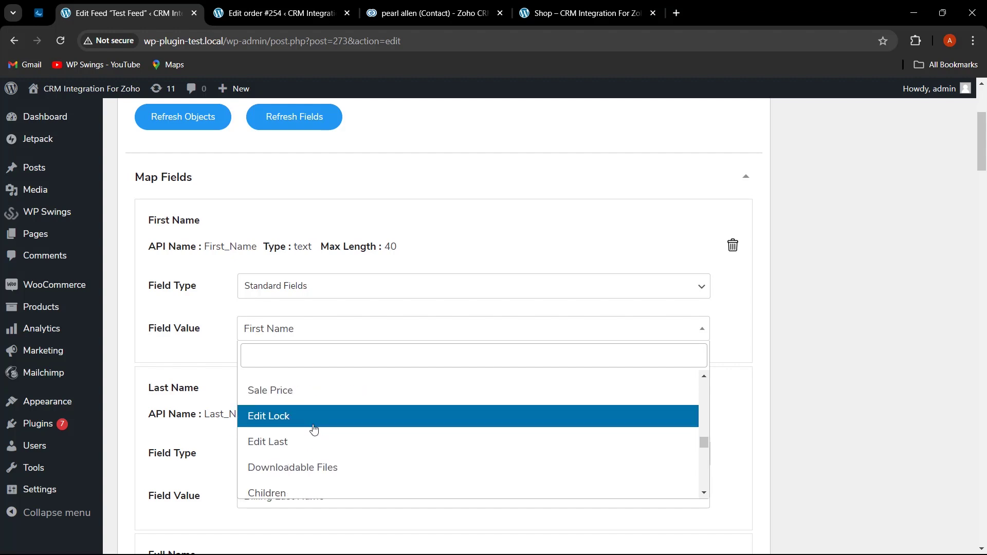
scroll(314, 429, "up", 10)
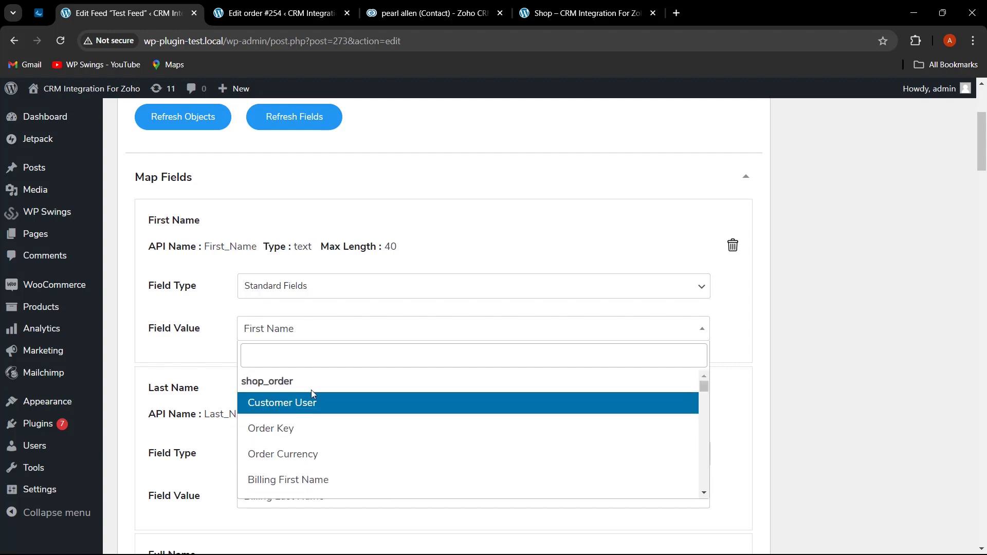
left_click(321, 478)
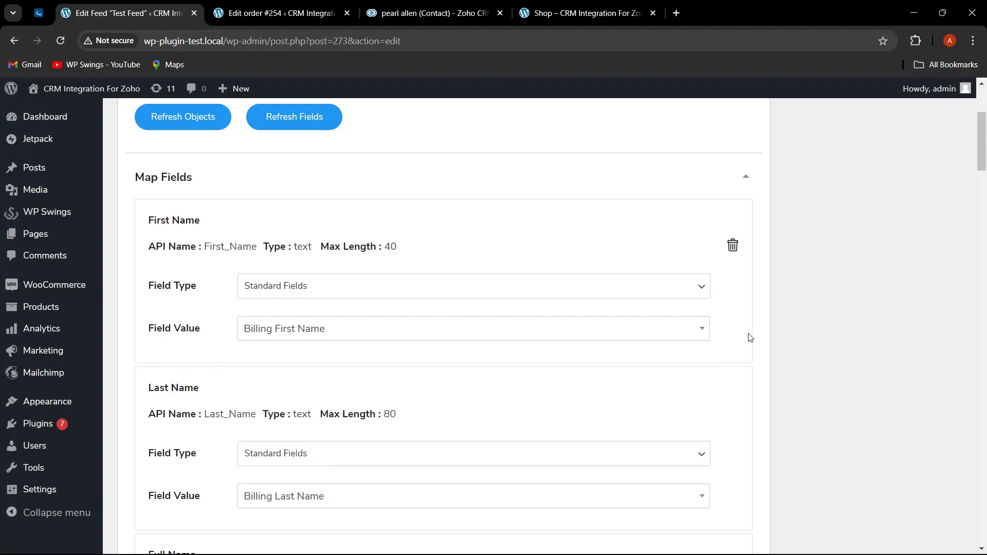
Check the First Name mapping's field type options and return to the list of feeds
left_click(440, 291)
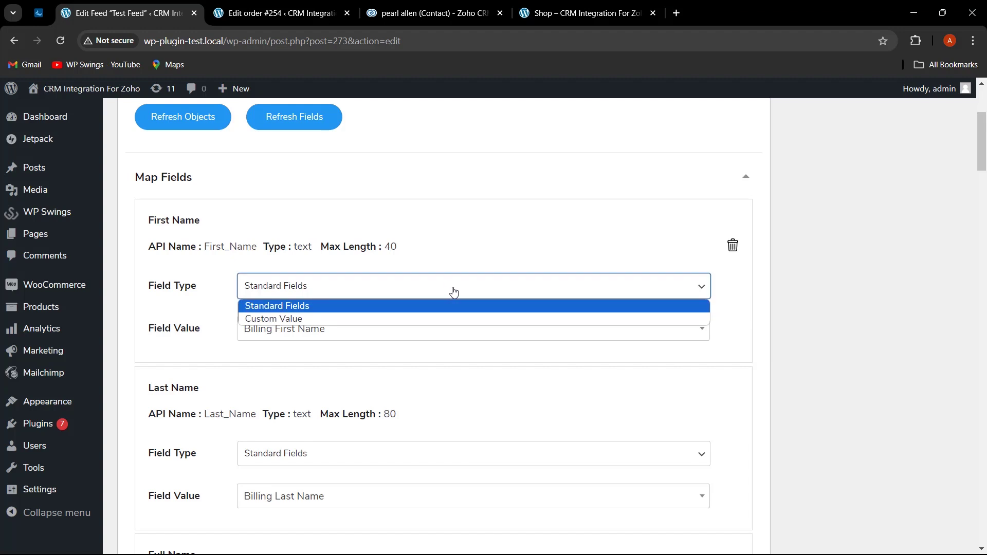
left_click(794, 287)
scroll(821, 298, "up", 3)
scroll(824, 298, "up", 2)
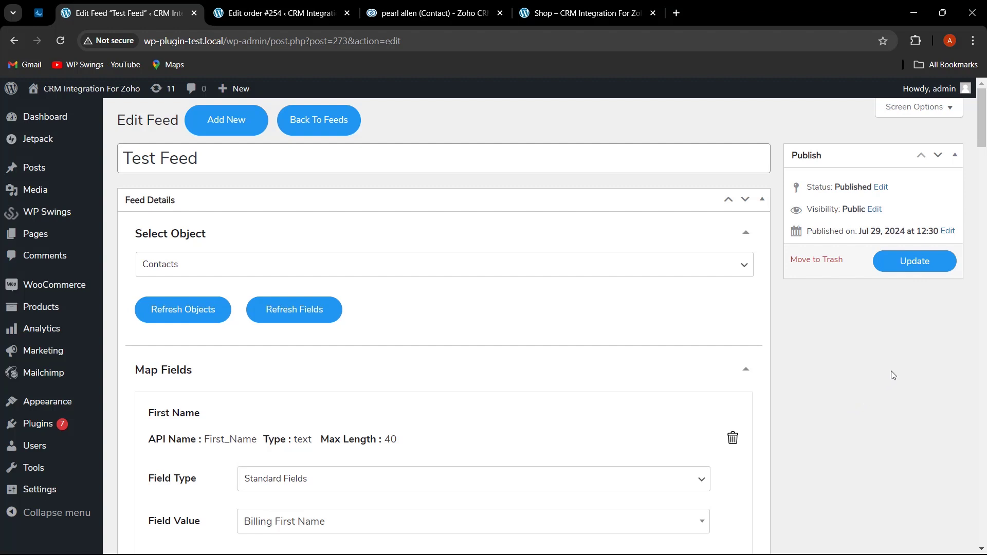
left_click(338, 129)
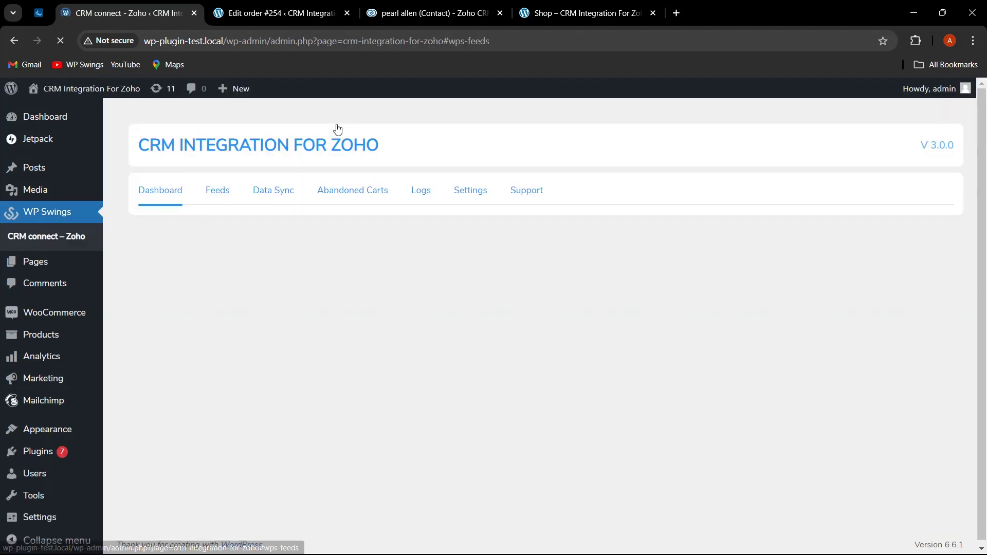
scroll(516, 195, "up", 2)
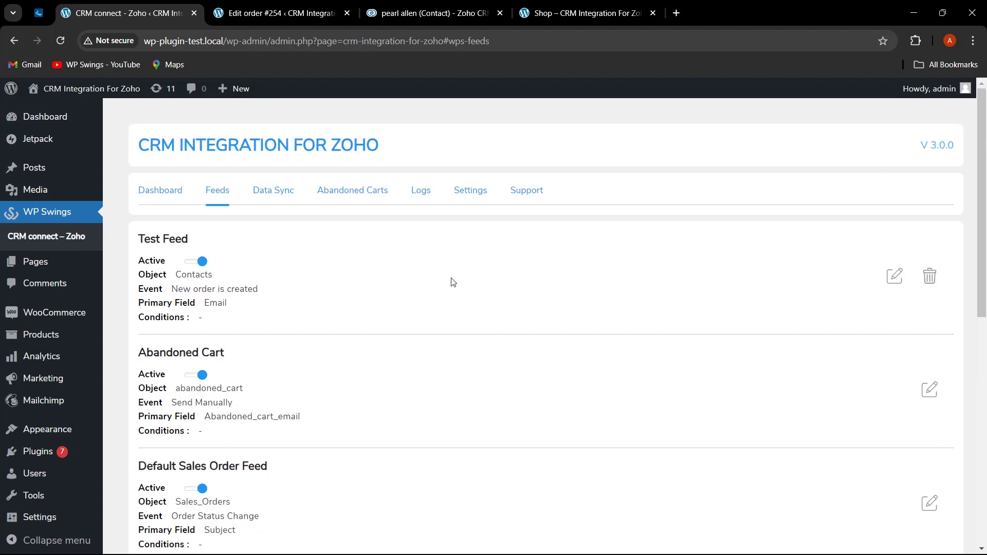